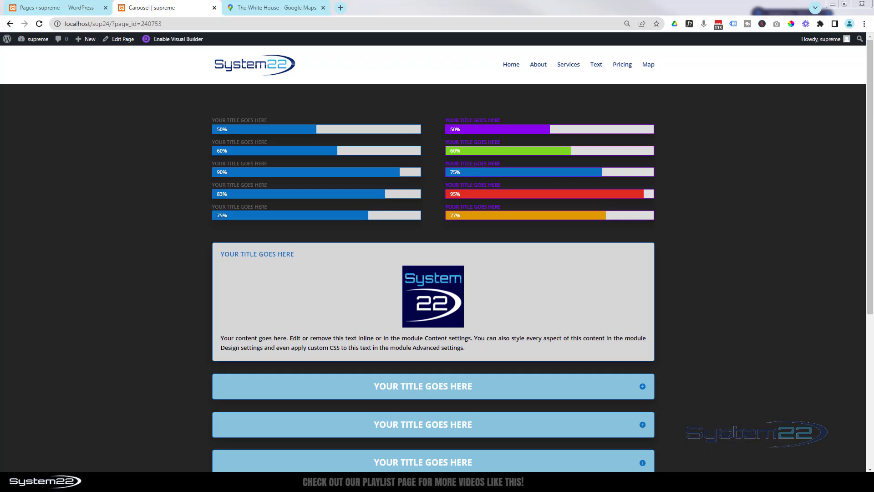
- Switch the page into Divi's visual editing mode
left_click_drag(870, 64, 871, 217)
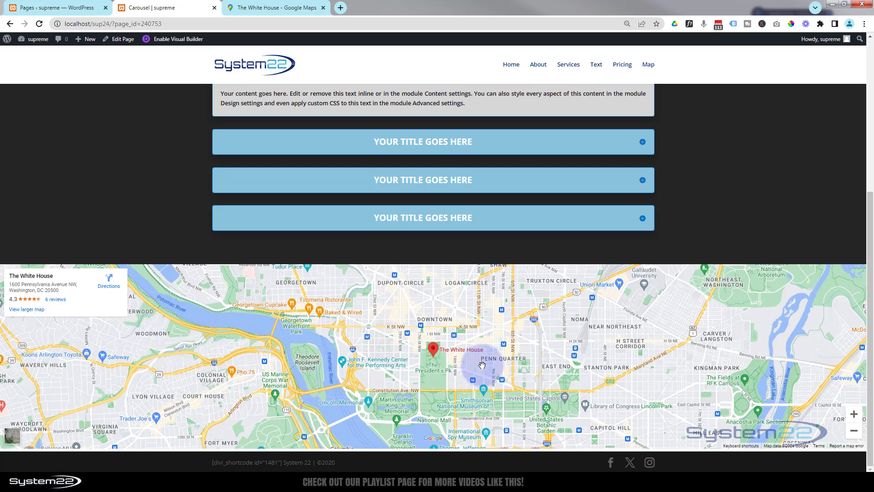
scroll(483, 377, "up", 2)
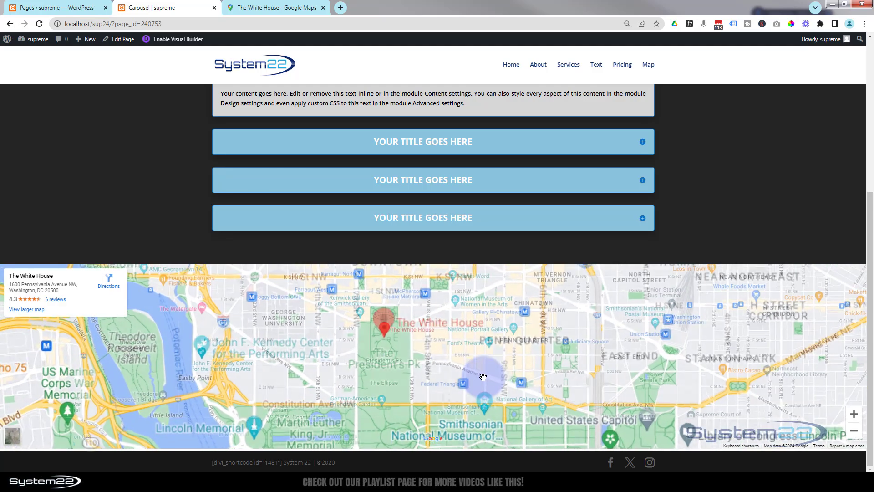
scroll(482, 377, "down", 2)
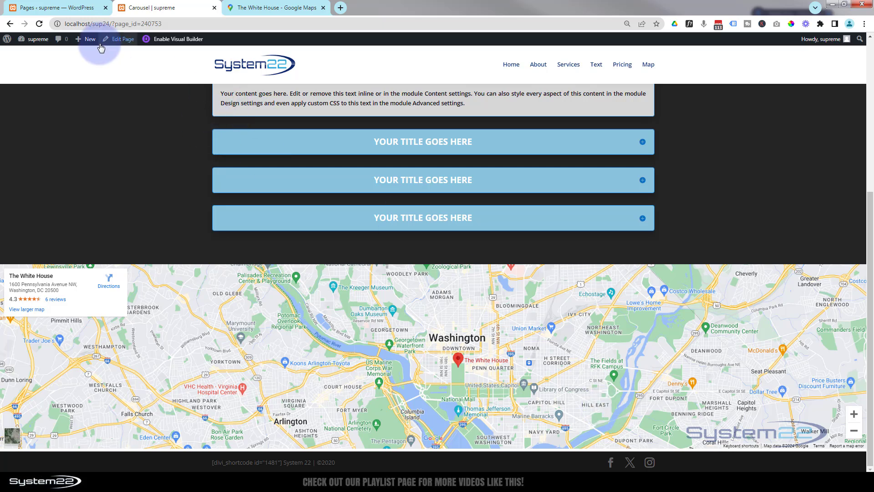
left_click(177, 41)
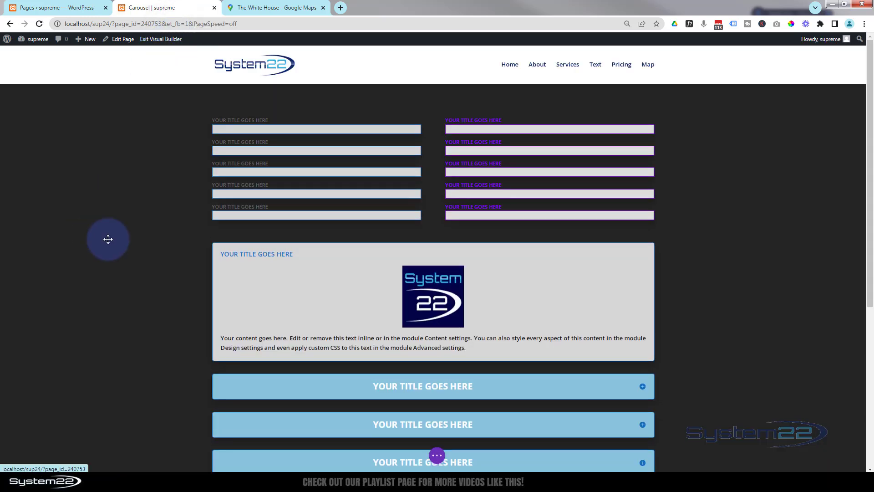
- Delete the old full-width White House map section below the accordions
scroll(142, 190, "down", 4)
scroll(141, 190, "down", 2)
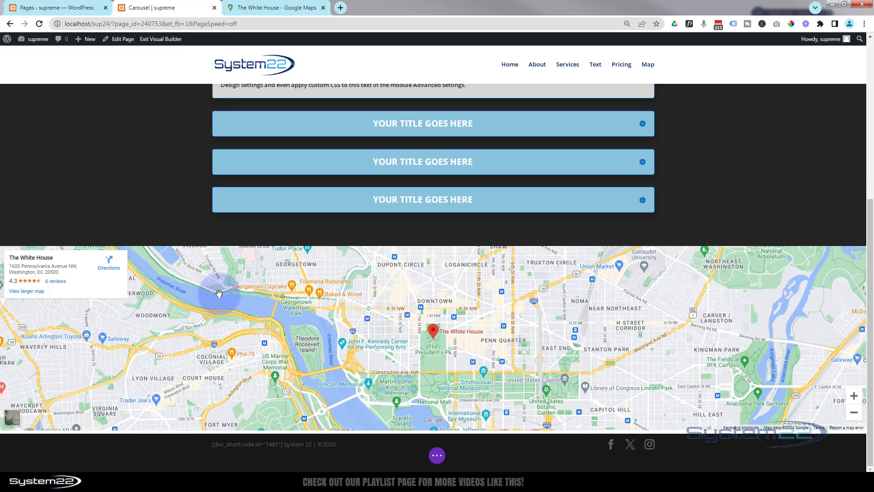
mouse_move(47, 242)
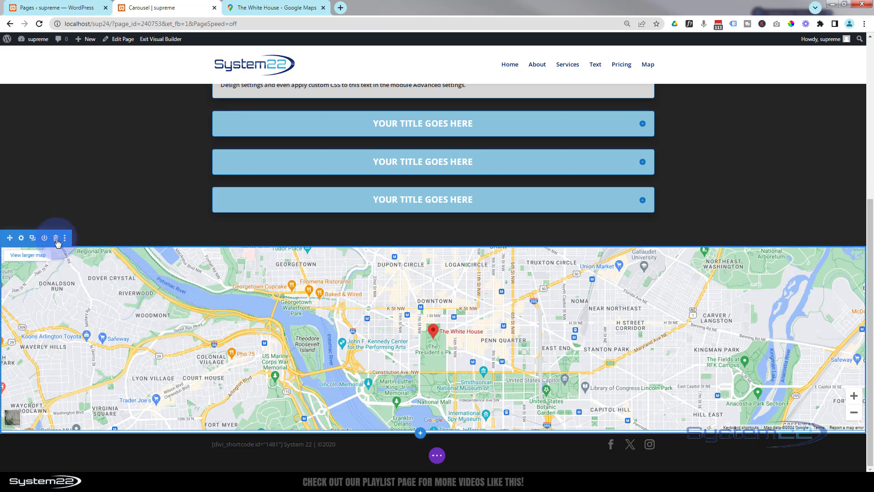
left_click(56, 241)
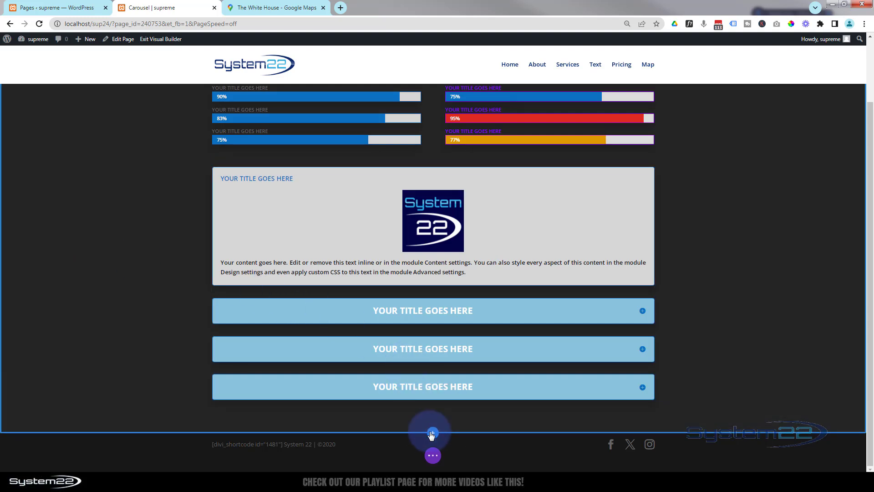
- Add a Regular section with a two-column row below the accordions
left_click(432, 433)
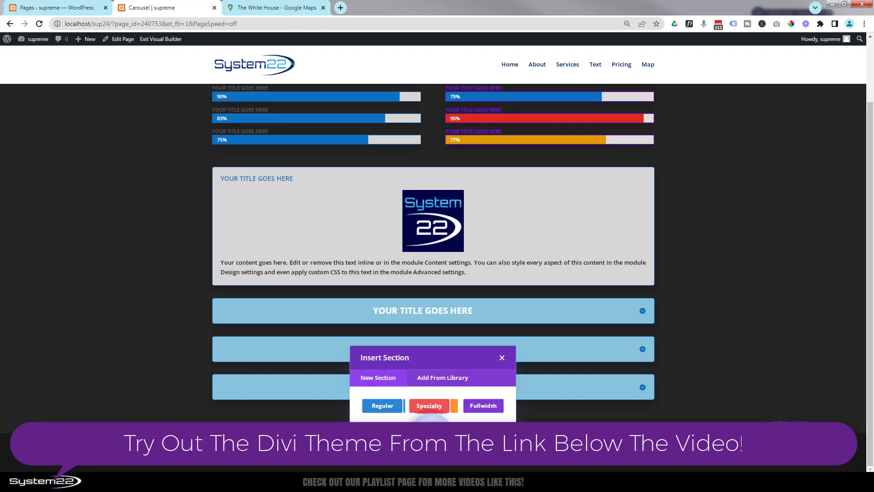
left_click(396, 408)
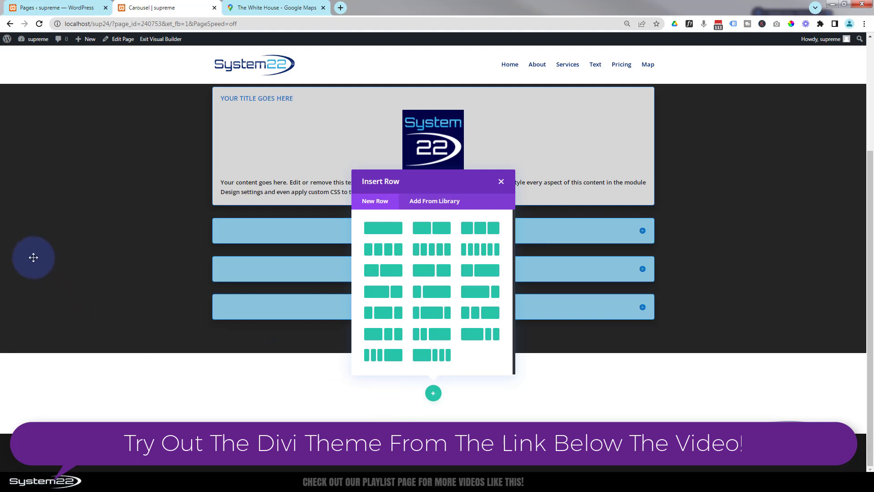
left_click(431, 228)
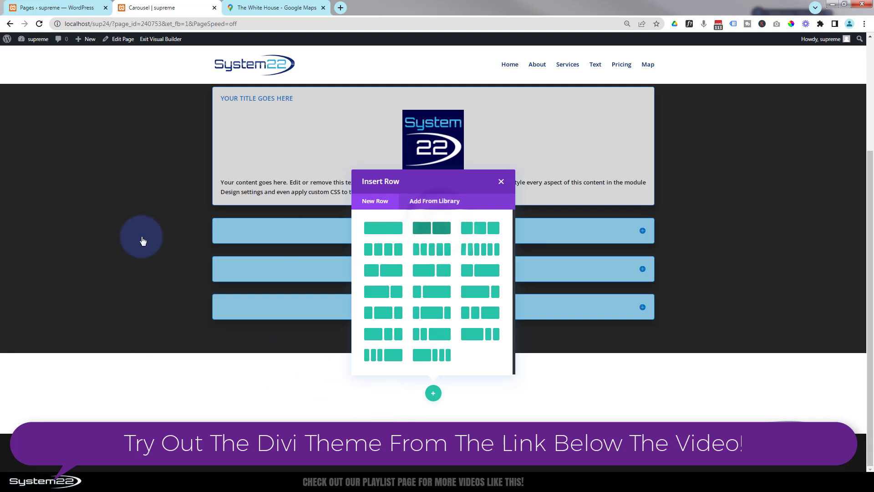
- Insert a Map module into the new row's left column
left_click(295, 202)
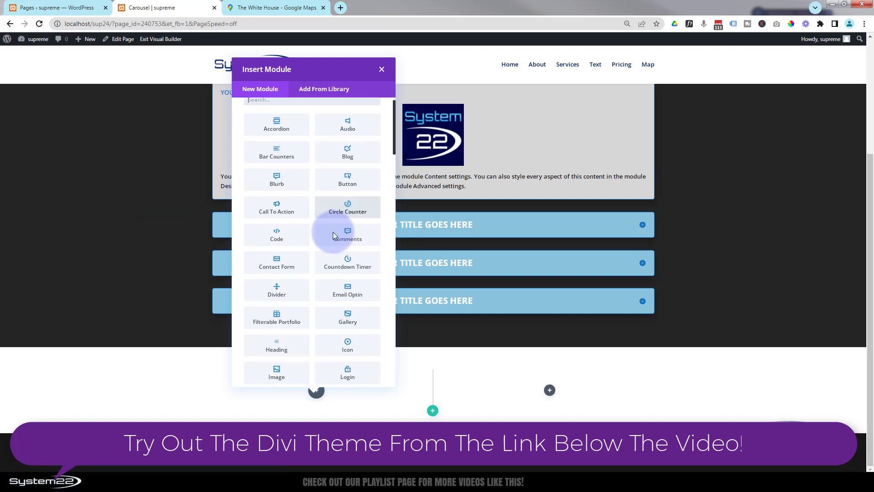
scroll(334, 235, "down", 2)
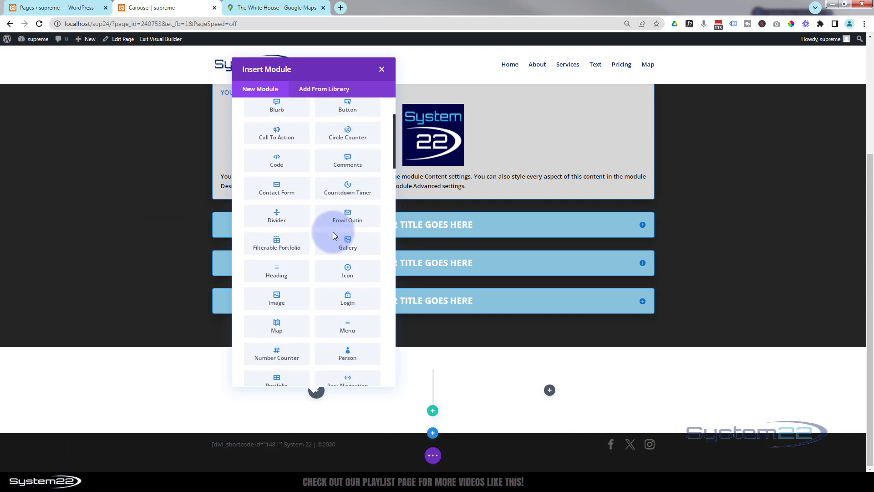
scroll(332, 234, "down", 1)
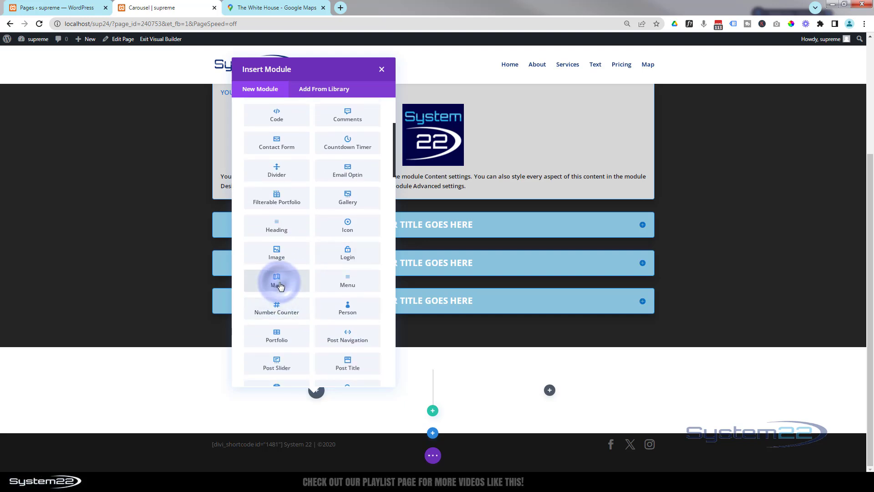
left_click(280, 285)
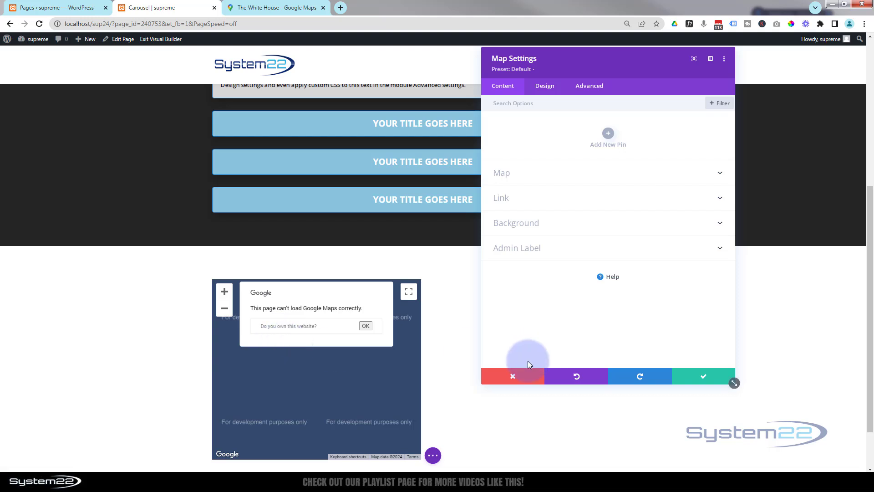
- Replace the Map module with an empty Code module and place the cursor in its code field
left_click(514, 377)
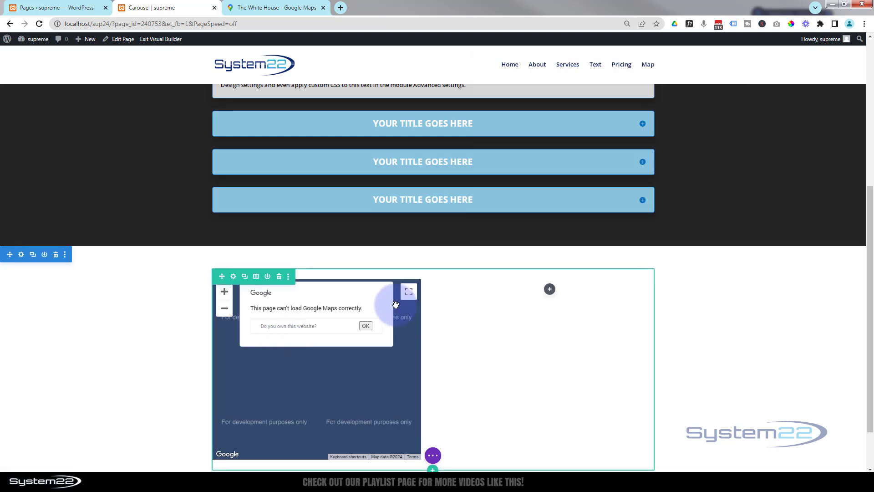
left_click(337, 300)
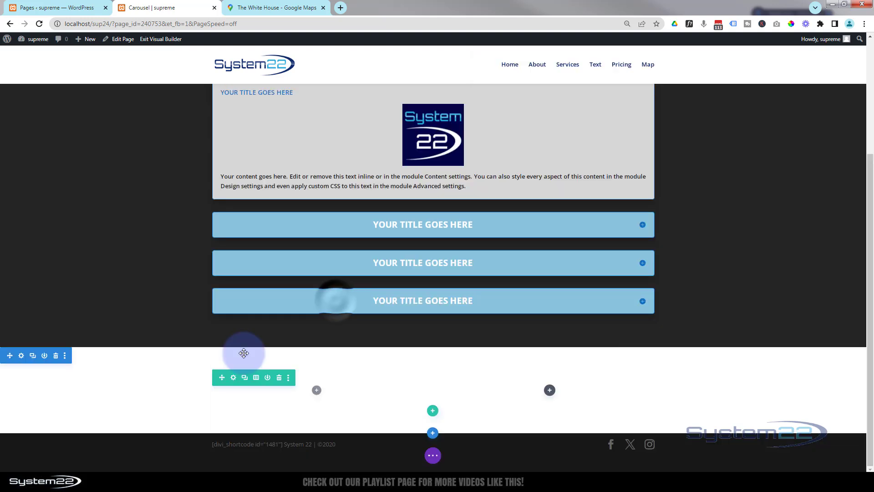
left_click(316, 390)
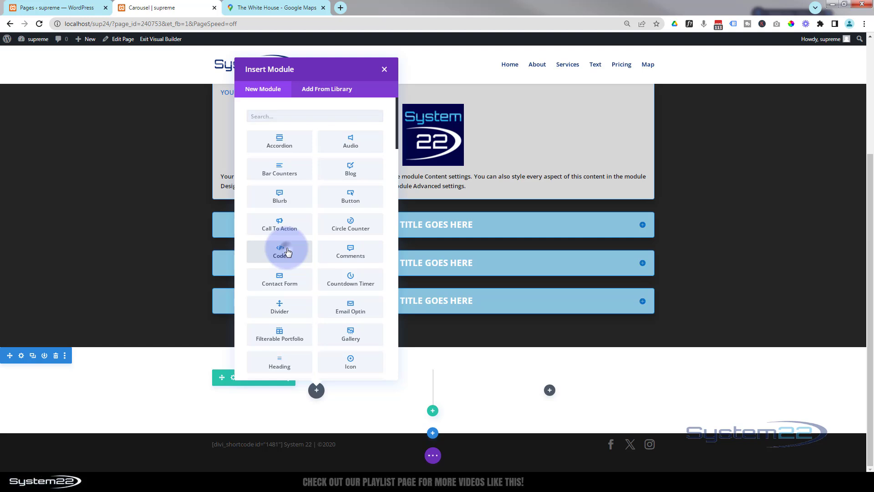
left_click(287, 251)
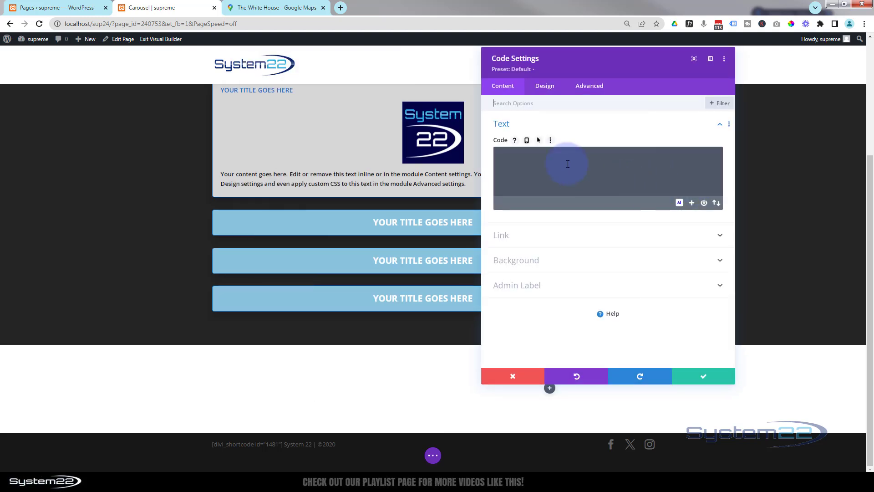
left_click(567, 163)
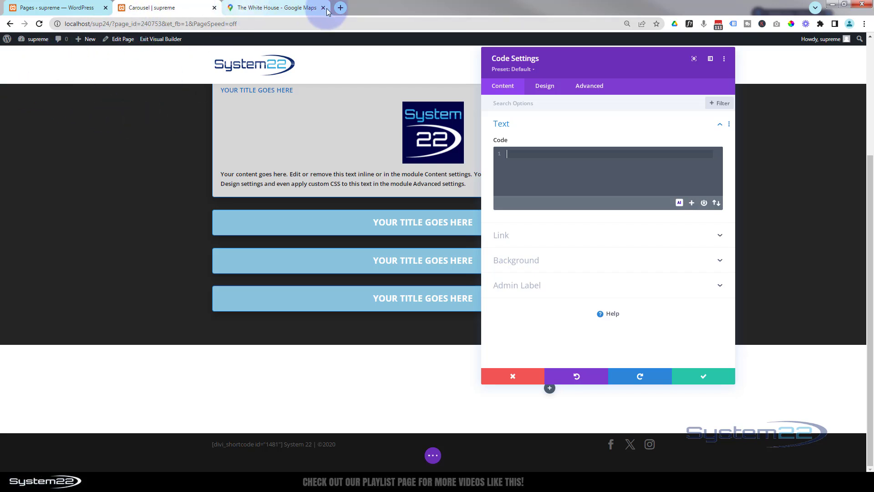
- Open the White House page on Google Maps in a new browser tab
left_click(341, 8)
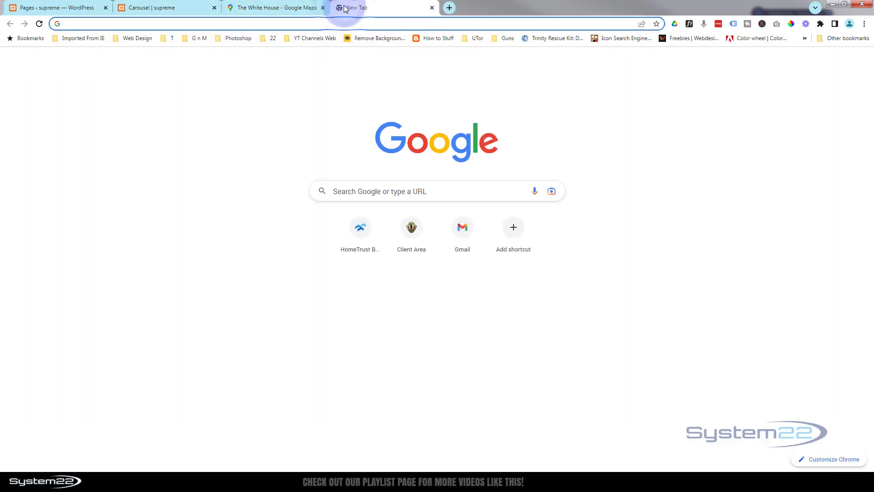
type("maps")
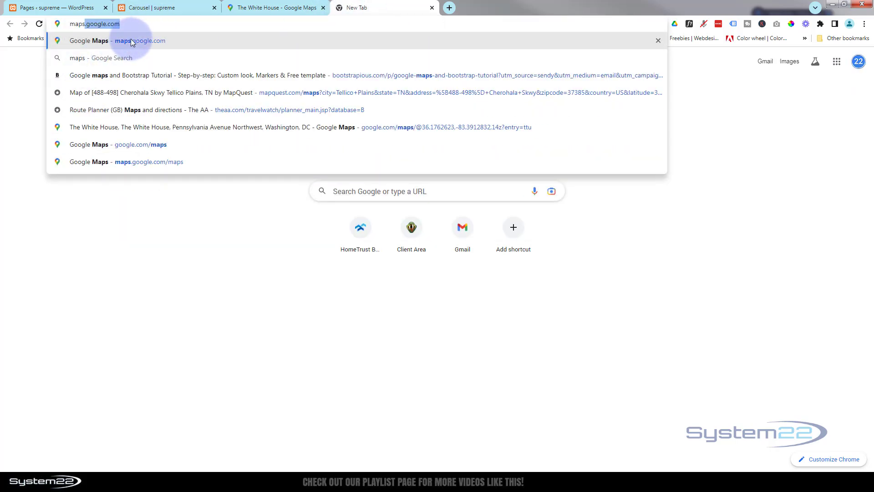
left_click(276, 8)
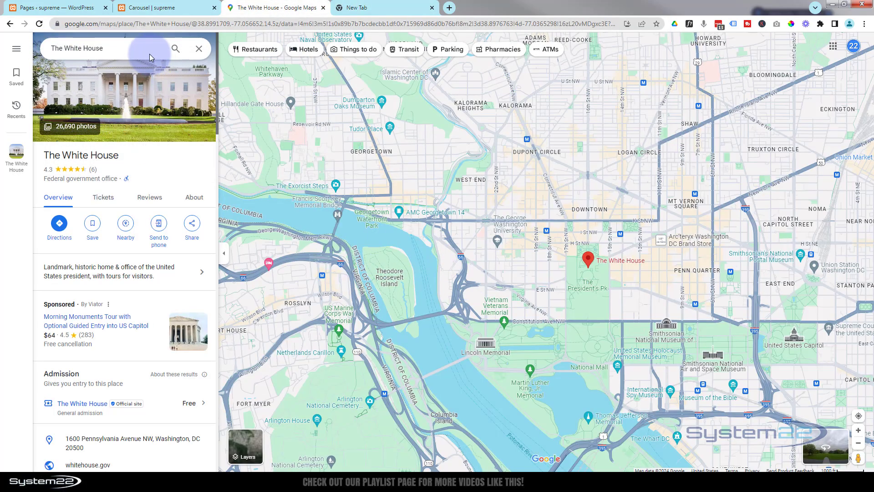
scroll(521, 318, "down", 2)
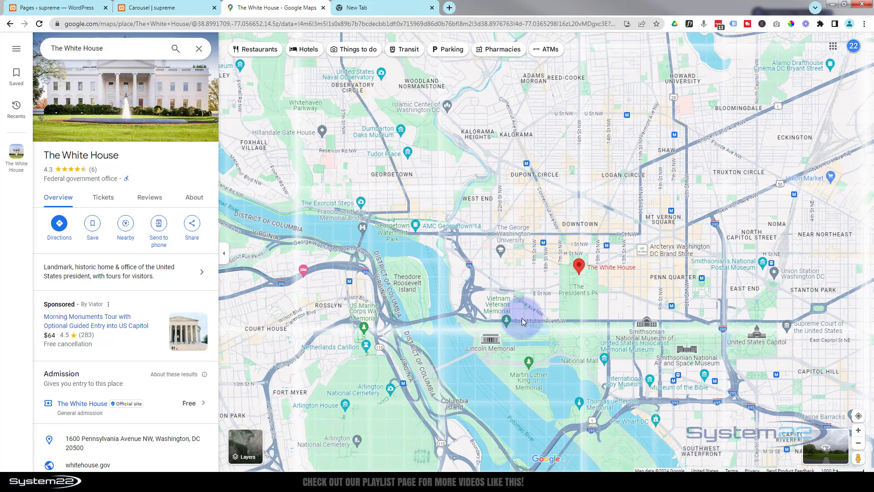
scroll(522, 317, "up", 2)
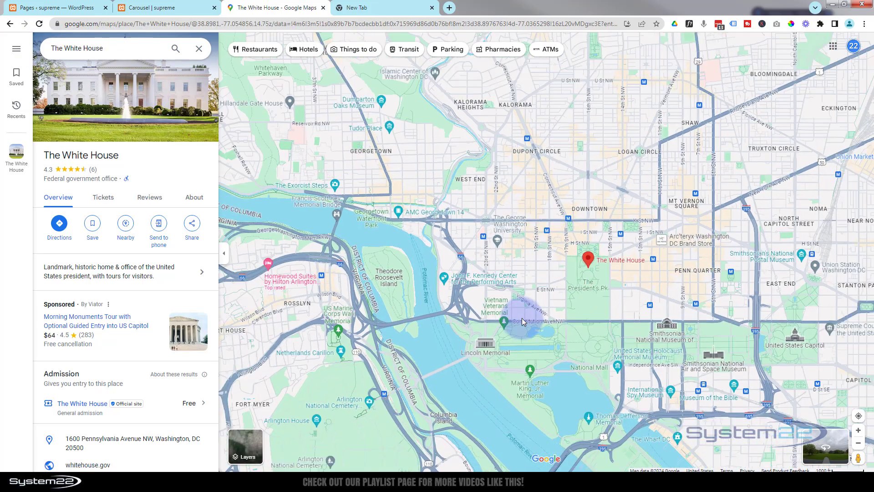
scroll(521, 317, "down", 1)
scroll(521, 317, "down", 1)
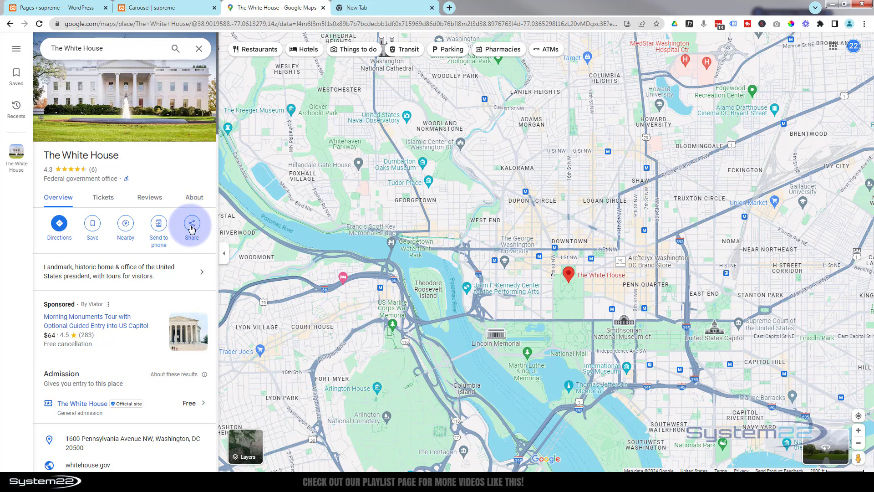
- Copy the White House 'Embed a map' iframe HTML from the Share dialog
left_click(192, 227)
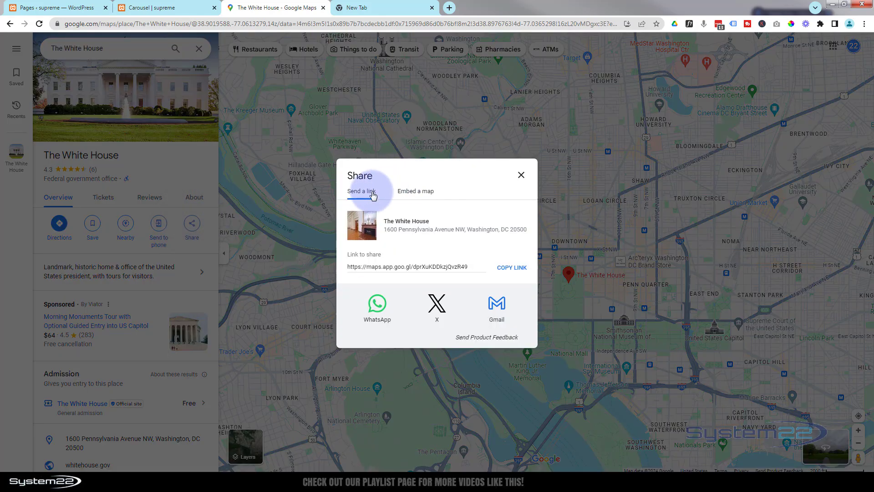
left_click(410, 193)
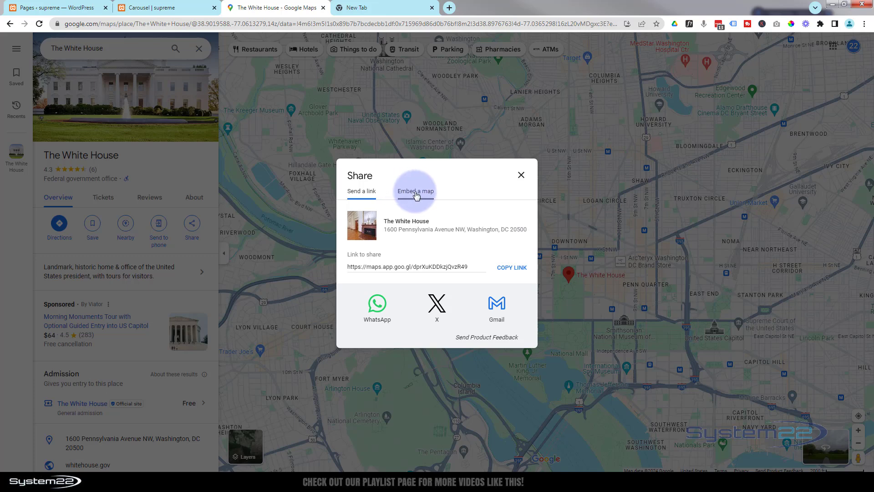
left_click(418, 194)
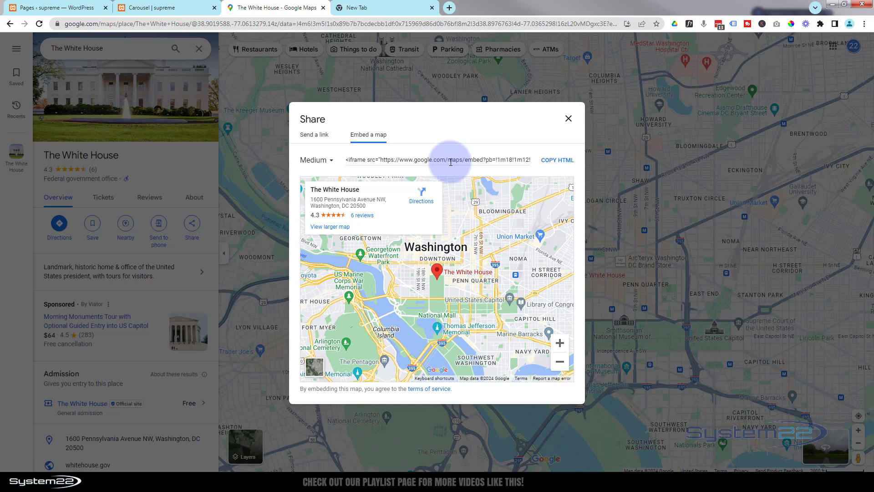
left_click(555, 160)
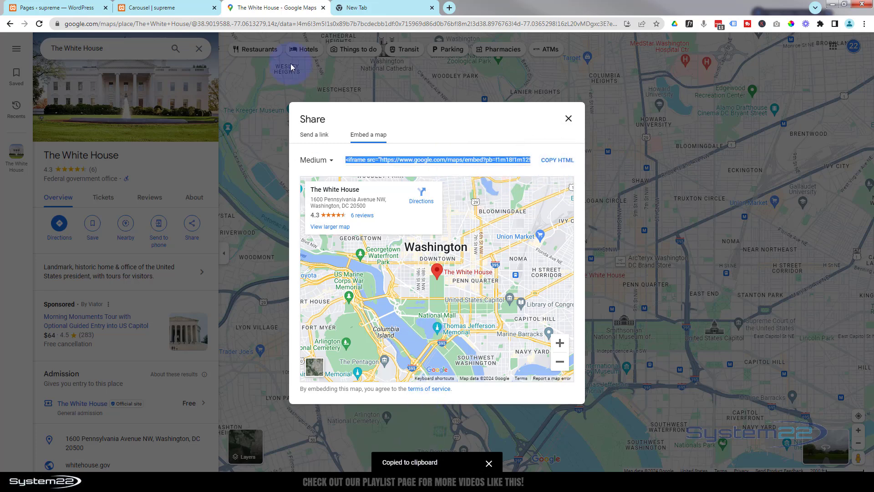
- Paste the White House iframe code into the Code module so the live map appears
left_click(191, 9)
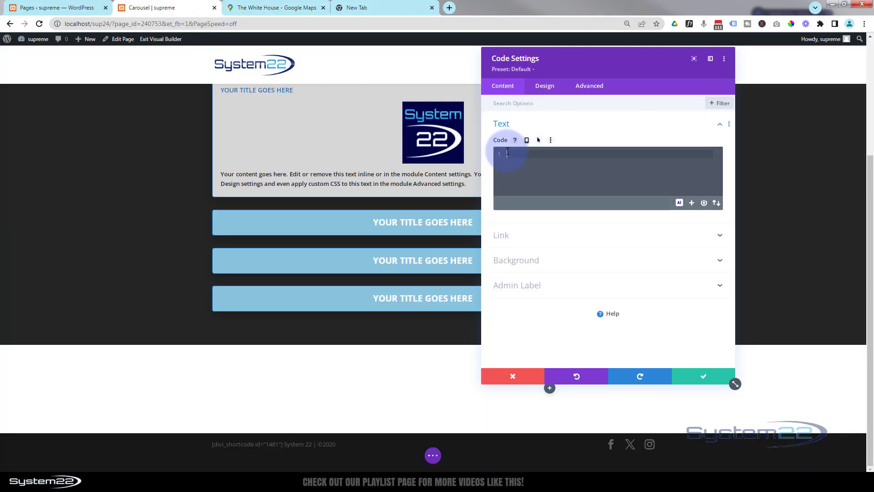
key("ctrl+v")
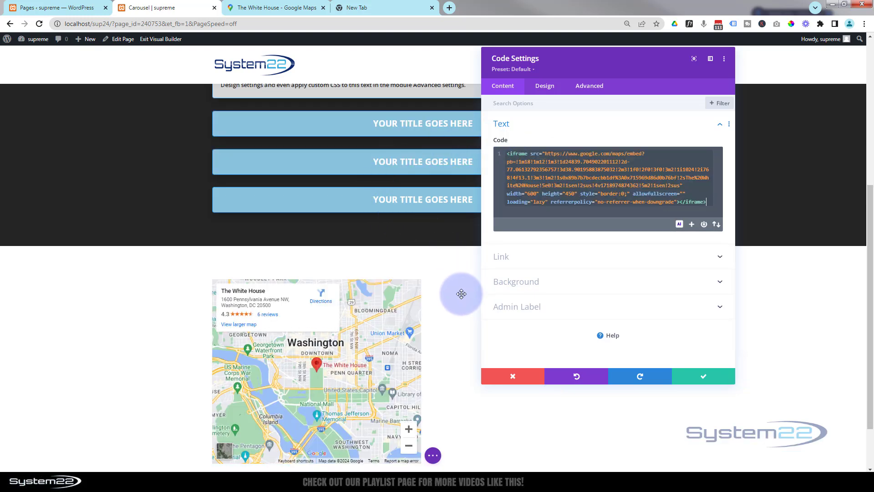
scroll(460, 292, "down", 2)
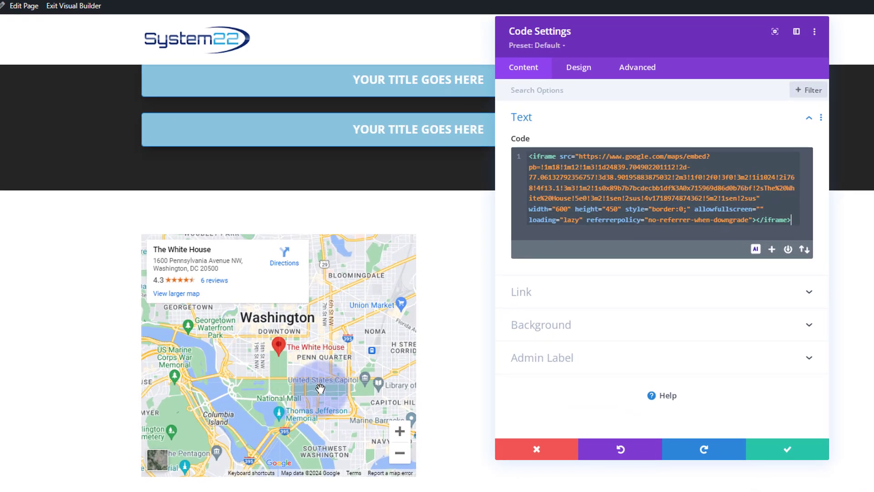
scroll(320, 388, "up", 2)
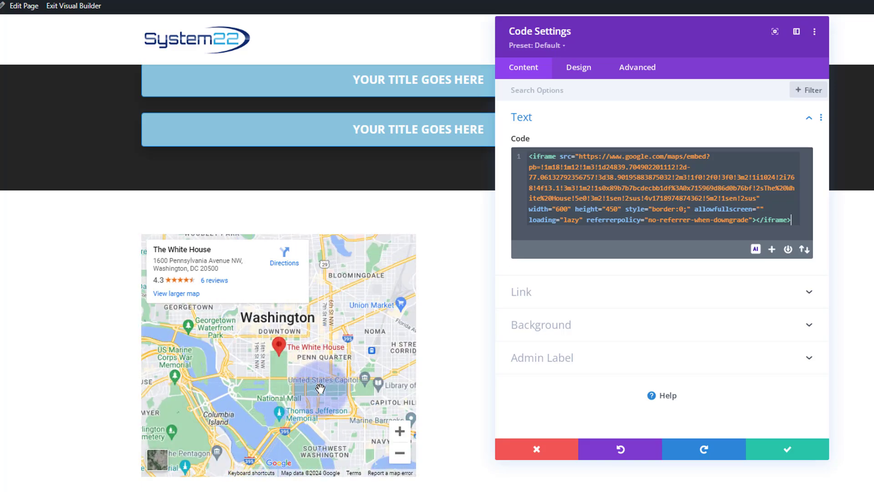
scroll(319, 388, "down", 3)
scroll(320, 388, "up", 4)
scroll(320, 388, "down", 3)
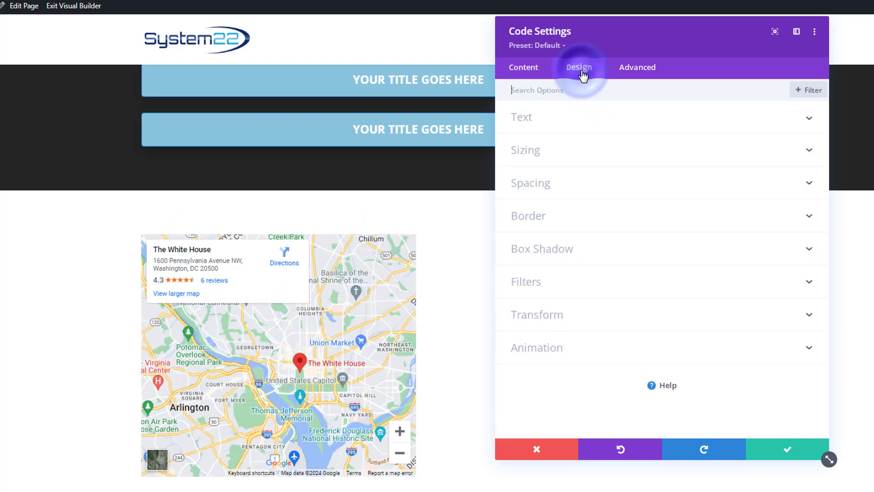
- Try the map's filters: Invert 100%, Saturation 200% and a slight Hue shift
left_click(594, 281)
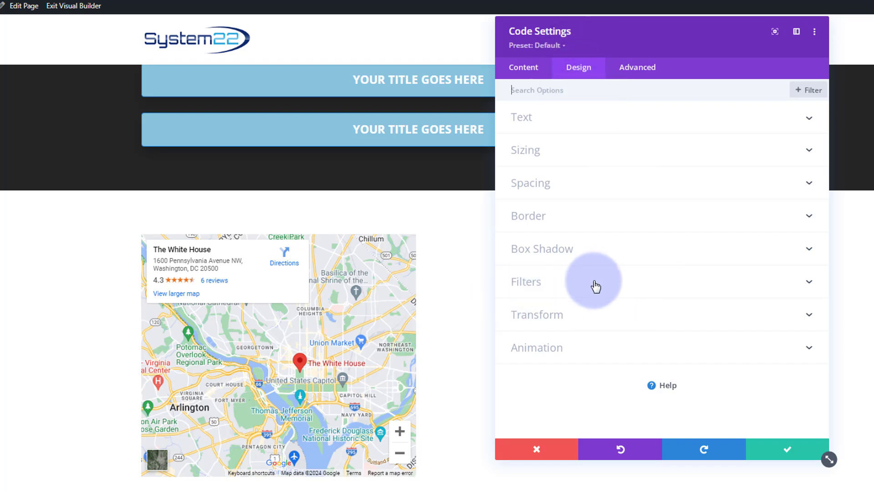
left_click(516, 306)
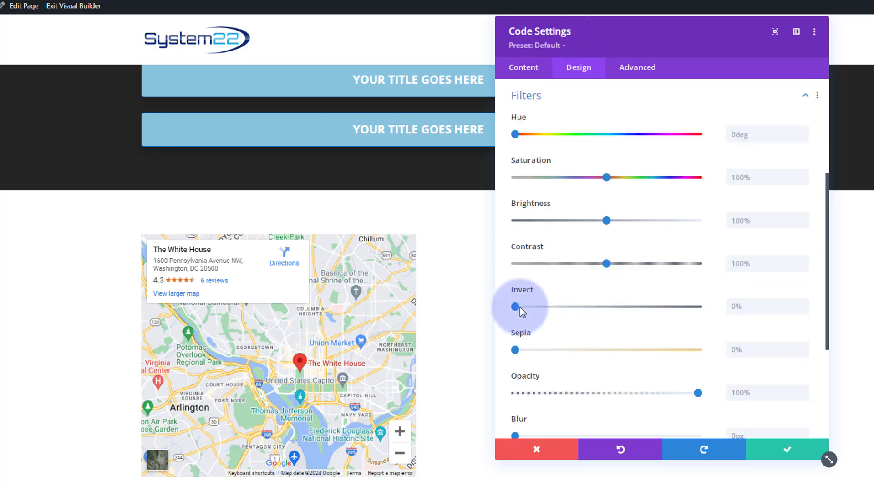
left_click_drag(516, 307, 712, 313)
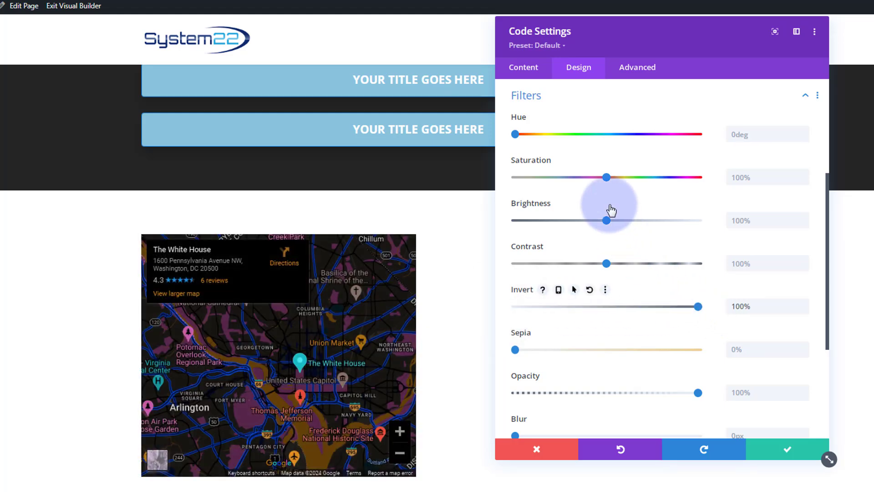
left_click_drag(609, 175, 703, 175)
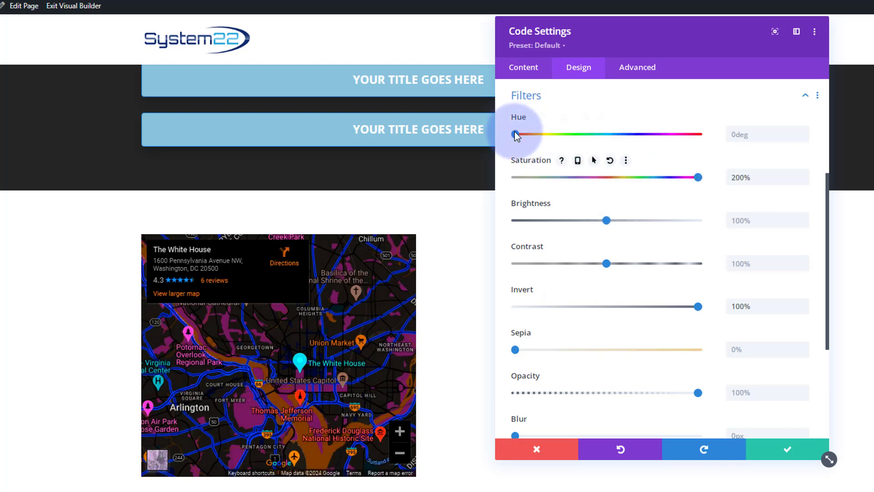
mouse_move(515, 133)
left_mouse_down()
mouse_move(577, 131)
mouse_move(530, 137)
left_mouse_up()
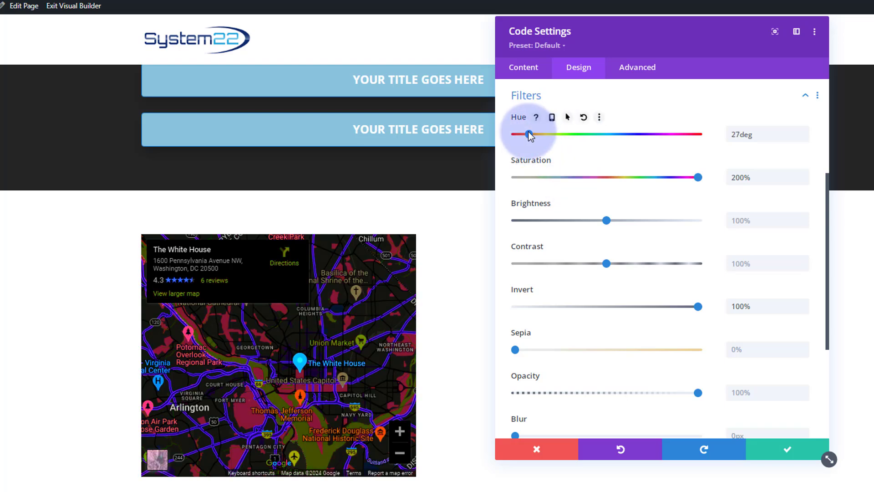
- Reset the filters to Hue 0deg, Saturation 100% and Invert 0%
left_click_drag(530, 135, 503, 136)
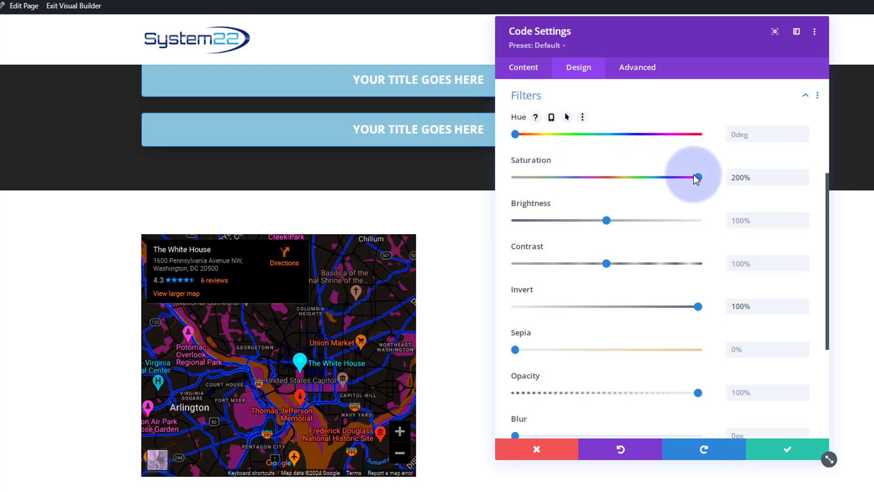
left_click_drag(697, 178, 606, 178)
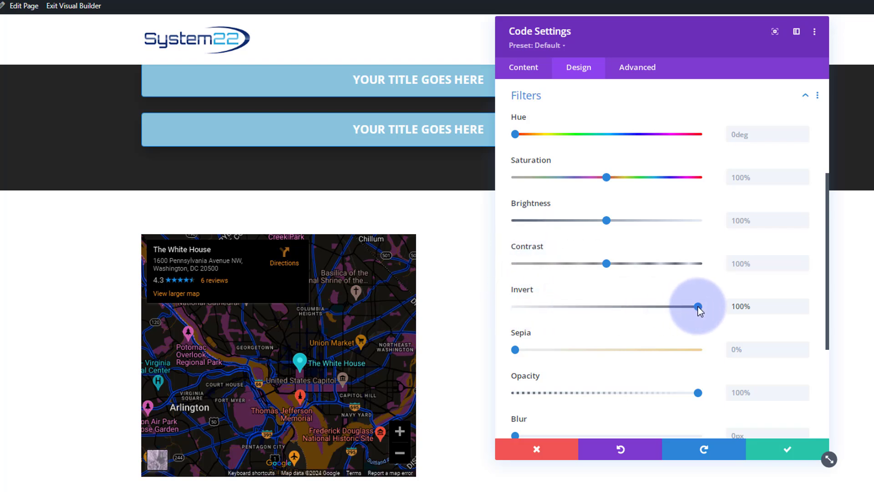
left_click_drag(697, 307, 479, 314)
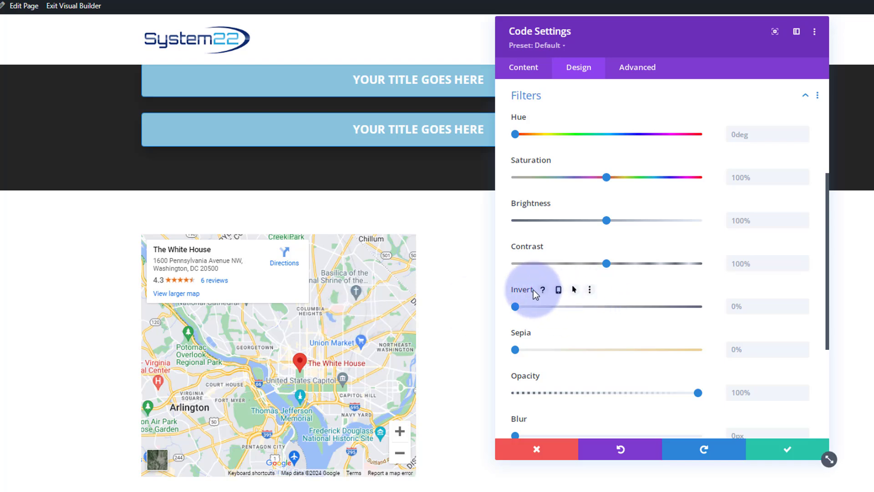
- Enable a separate hover value for Invert and set it to 100%
left_click(574, 290)
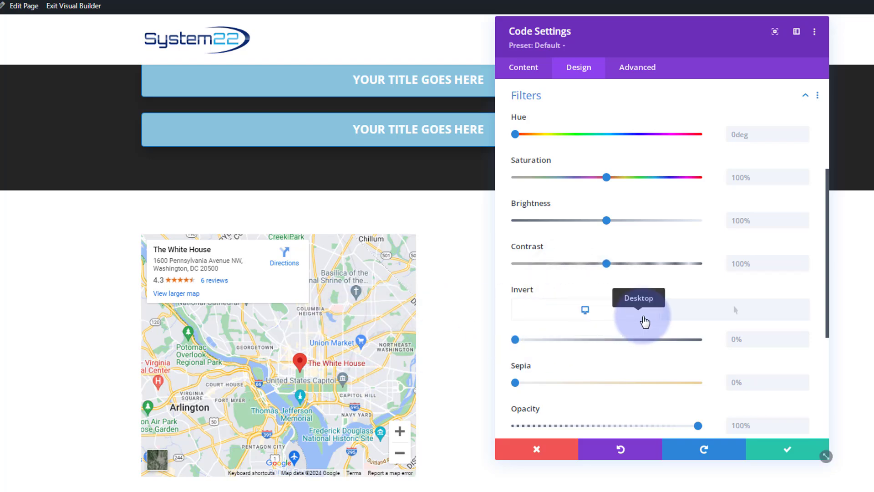
left_click(754, 311)
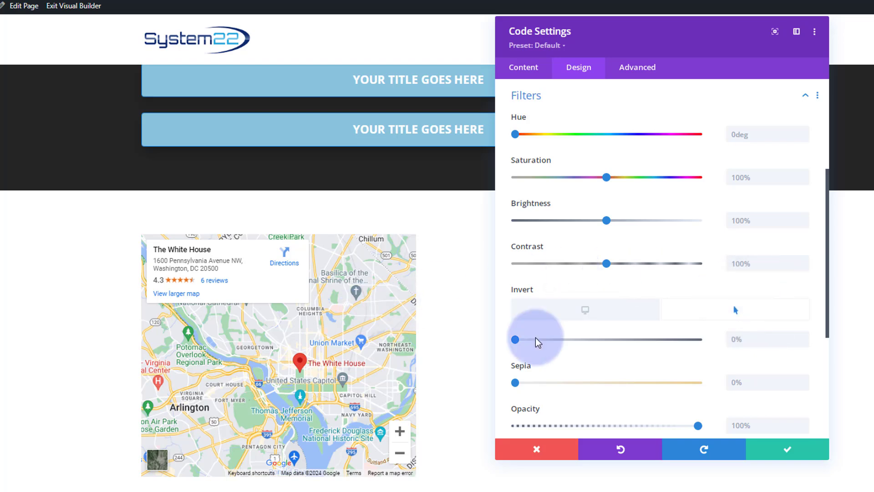
left_click_drag(527, 343, 712, 340)
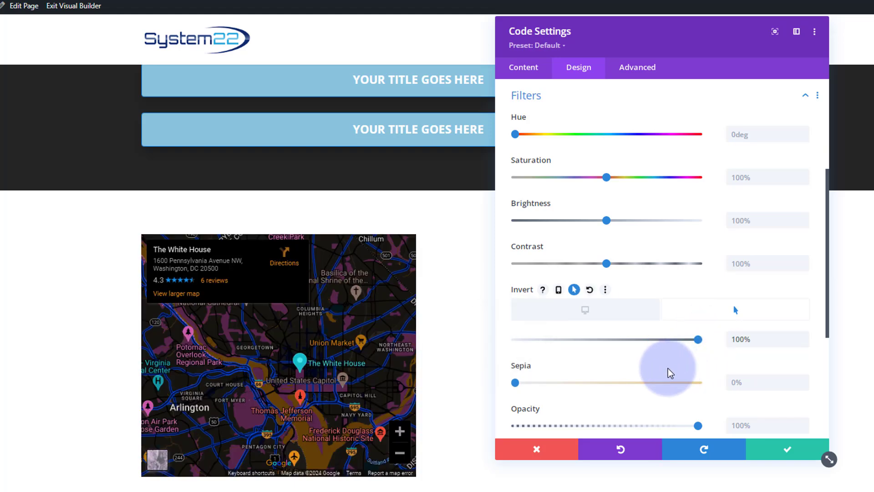
- Set the hover Invert back to 0%, leaving desktop at 0%, and return to the Design overview
left_click(594, 314)
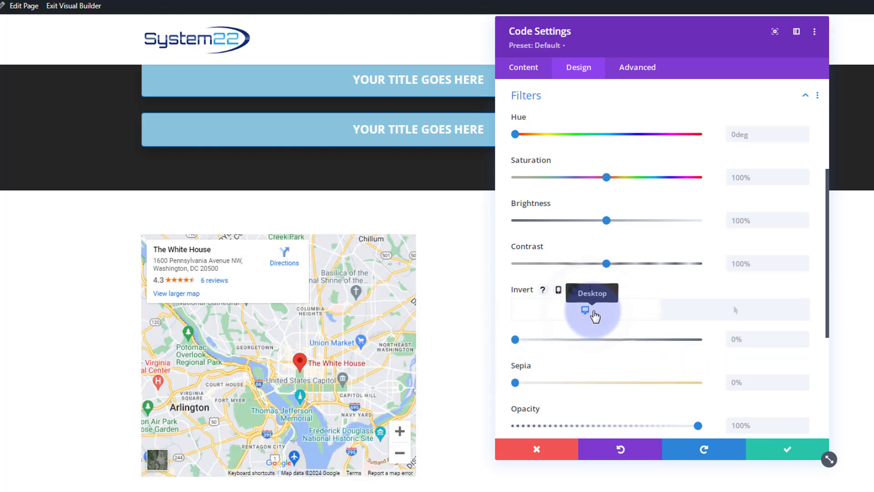
left_click(725, 310)
left_click_drag(698, 339, 498, 345)
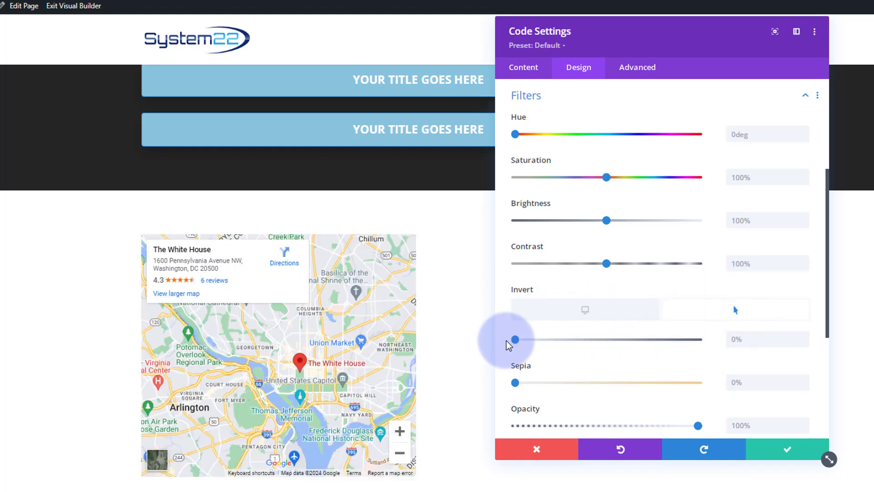
left_click(574, 314)
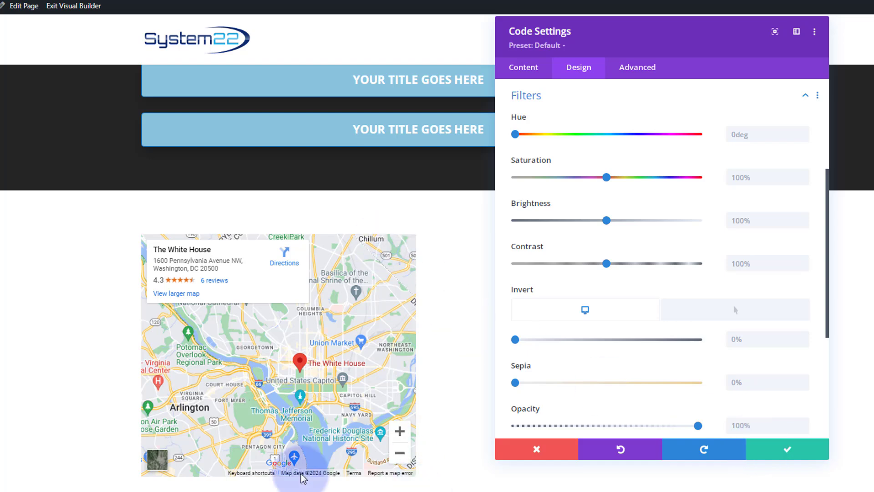
left_click(580, 67)
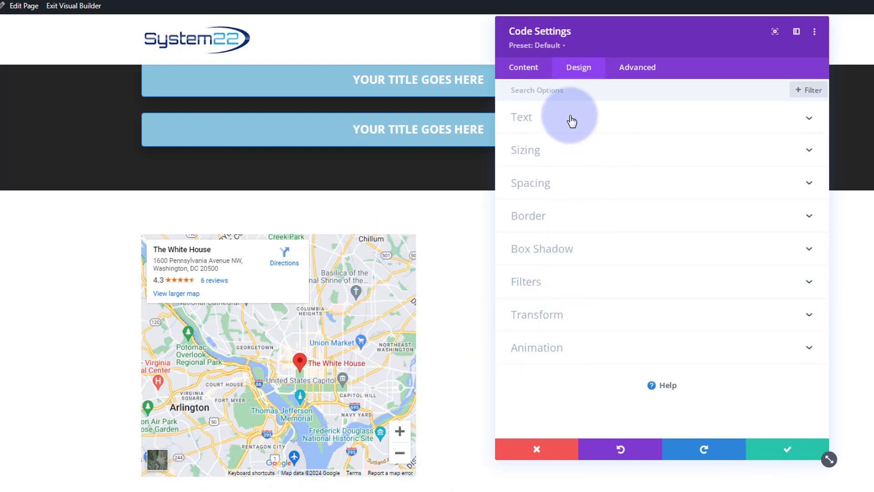
- Save the Code module and change the map row to a single full-width column
left_click(796, 457)
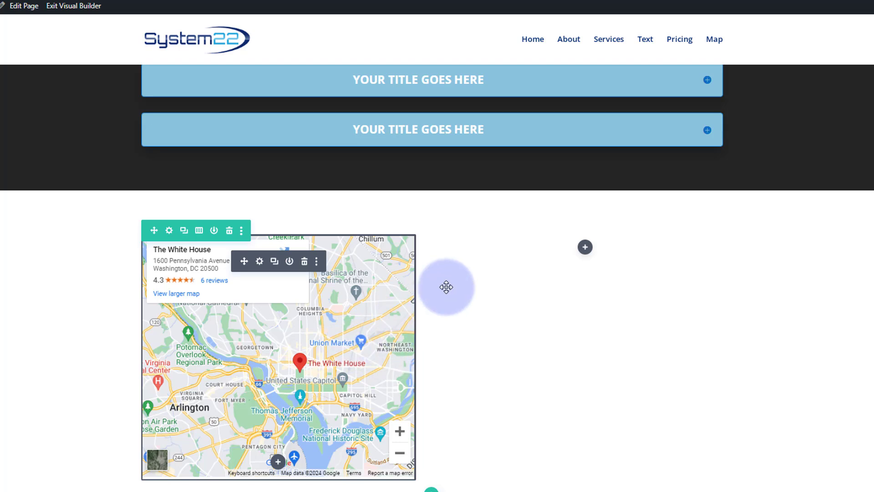
left_click(199, 230)
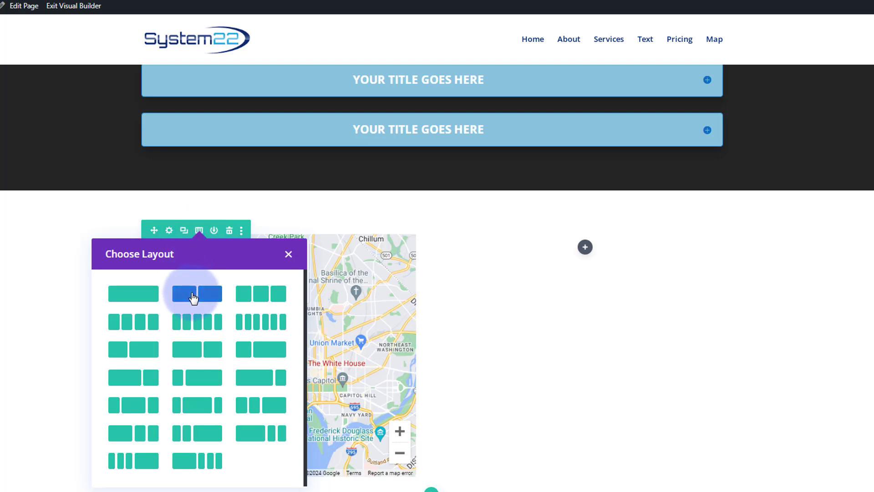
left_click(131, 298)
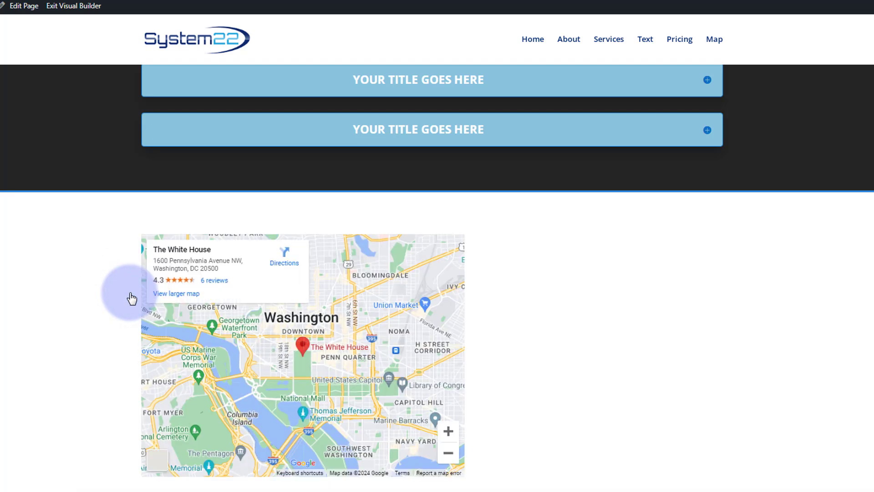
- Change the iframe width in the Code module from 600 to 100%, keeping height 450
mouse_move(592, 318)
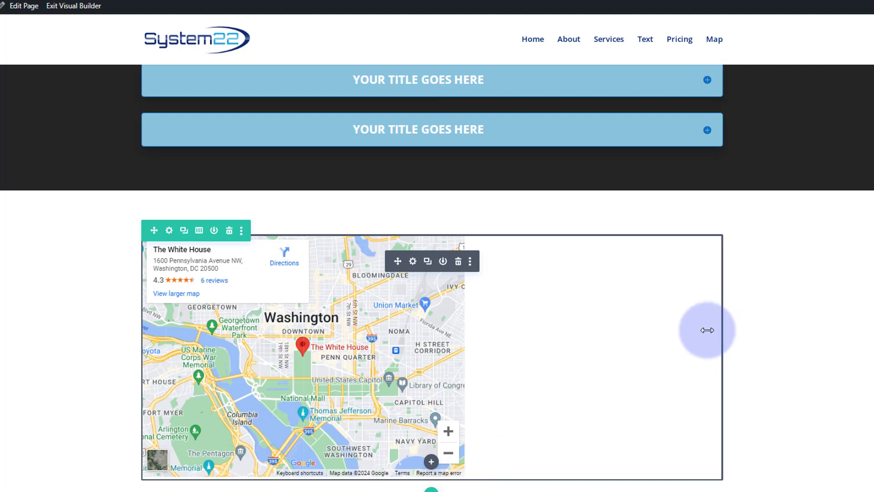
left_click(413, 262)
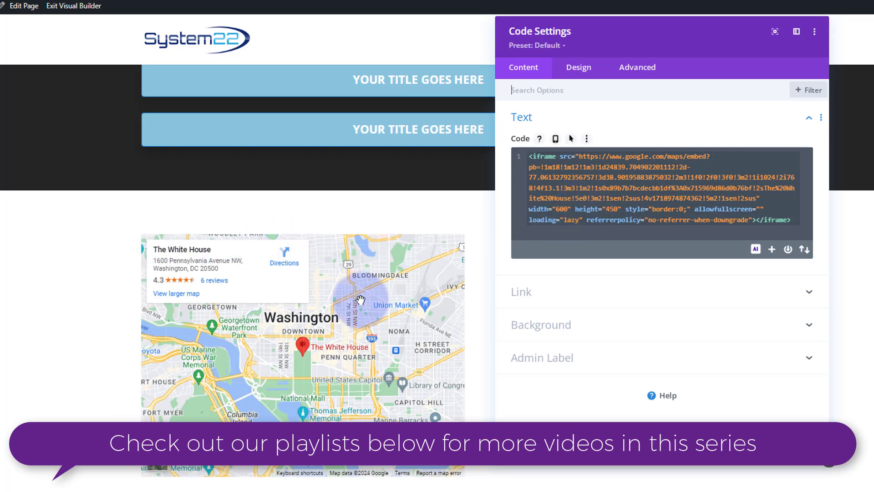
left_click_drag(669, 35, 144, 71)
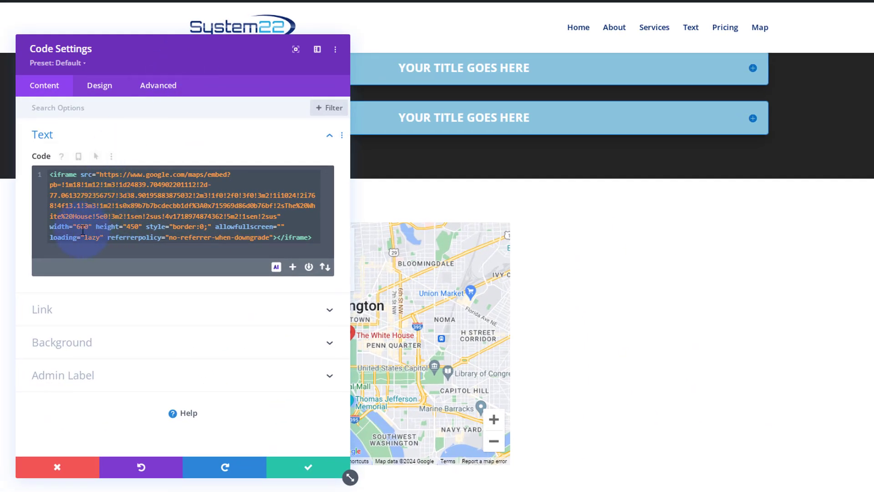
double_click(79, 226)
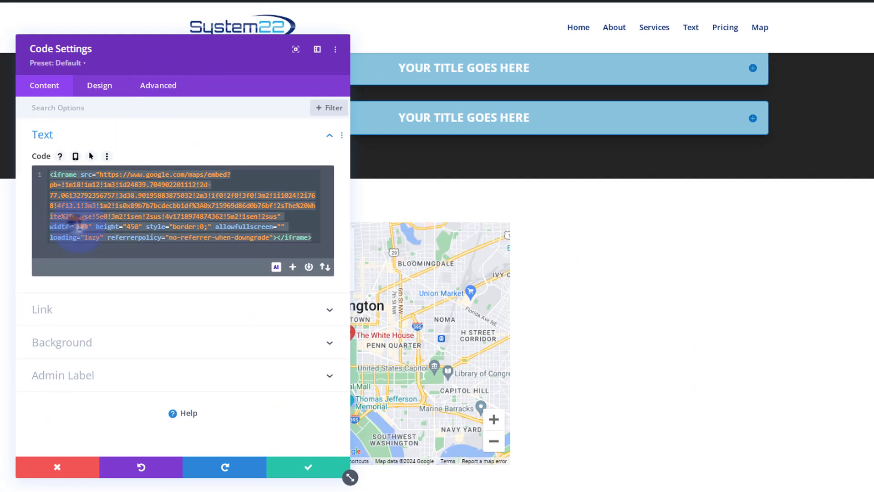
type("600")
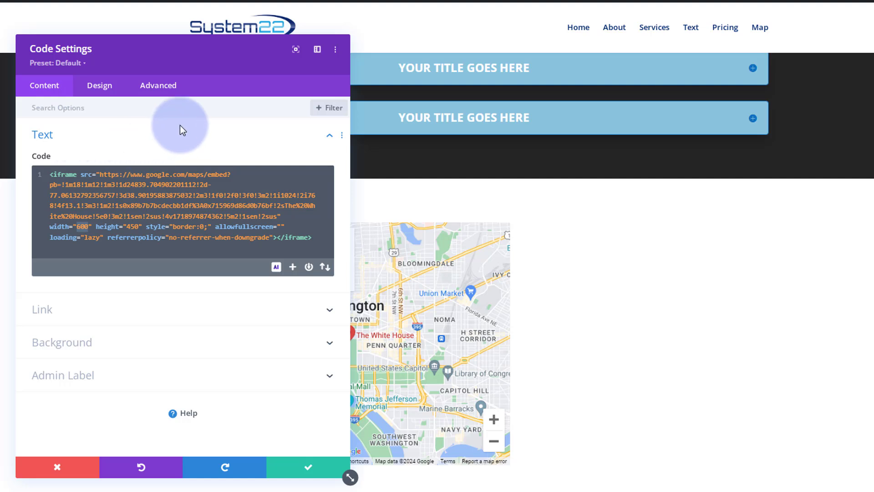
type("100")
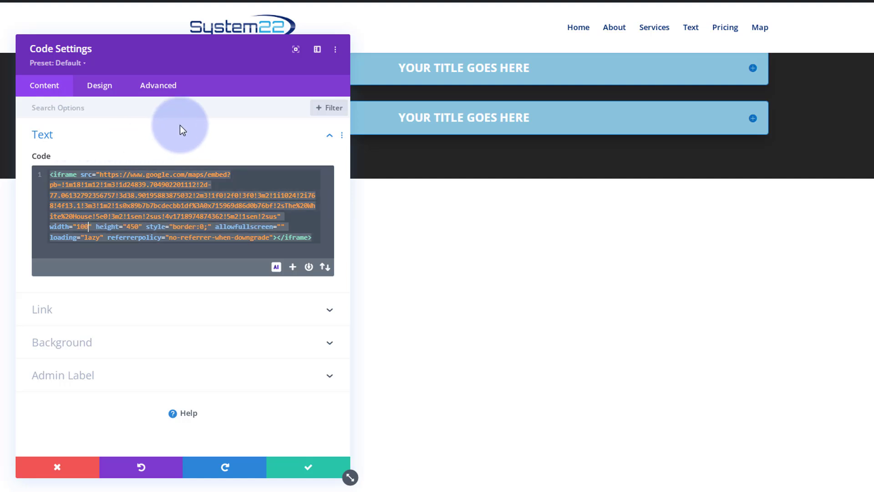
type("%")
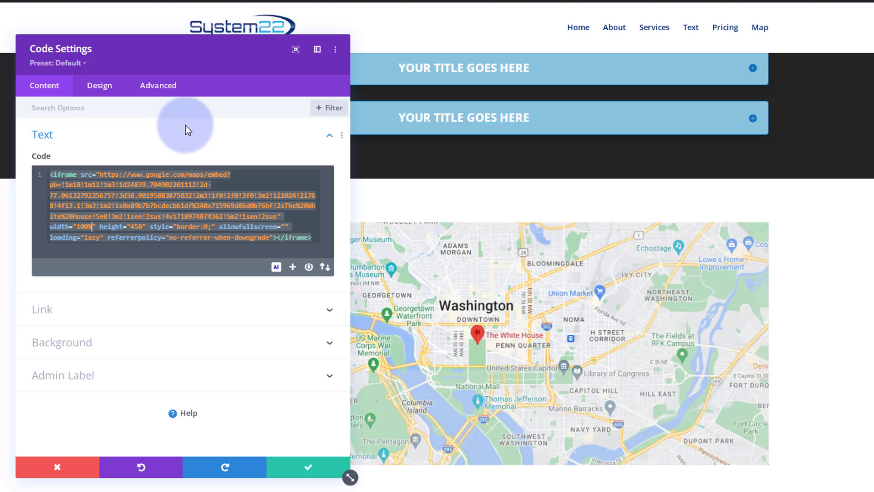
left_click_drag(220, 65, 629, 81)
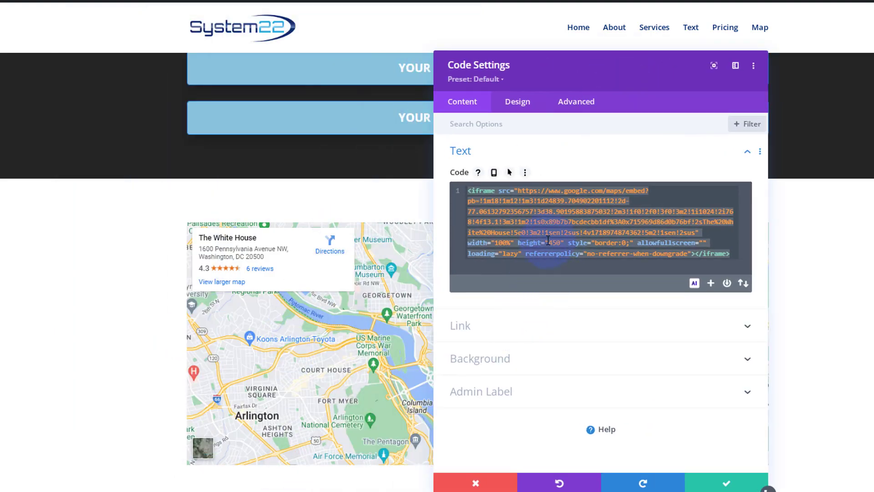
left_click(564, 242)
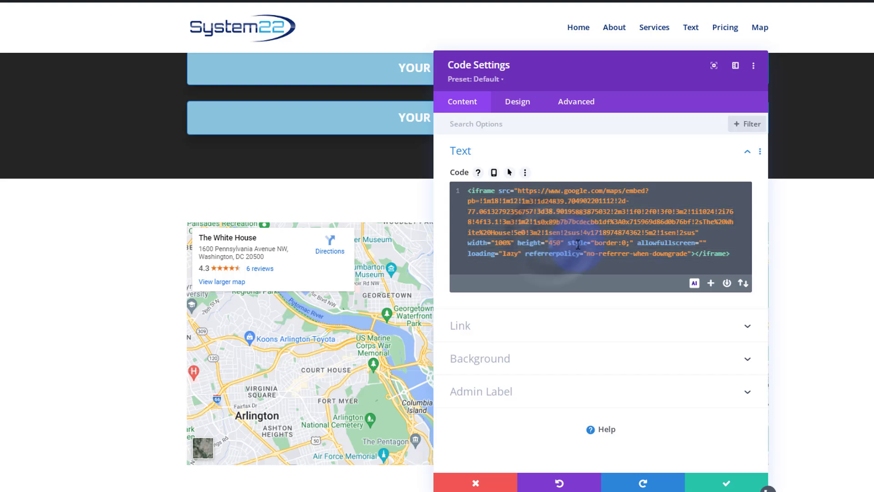
key("BackSpace")
type("5")
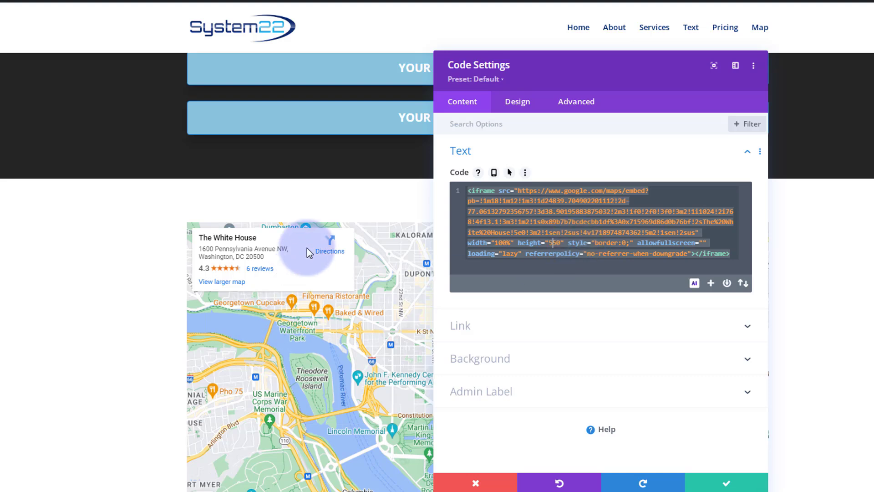
left_click(553, 243)
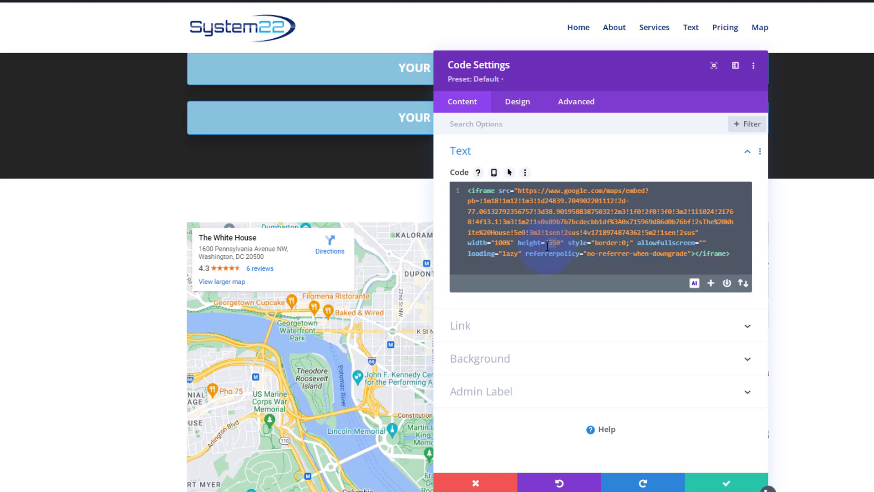
double_click(552, 243)
type("300")
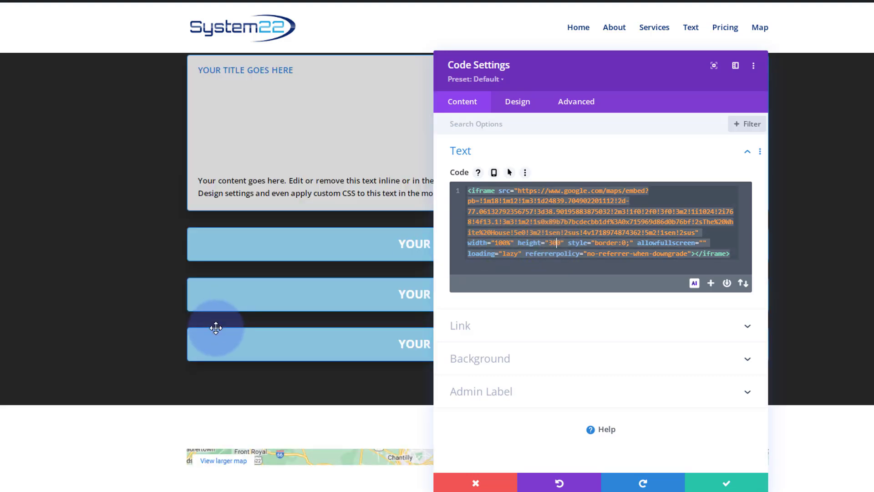
key("BackSpace")
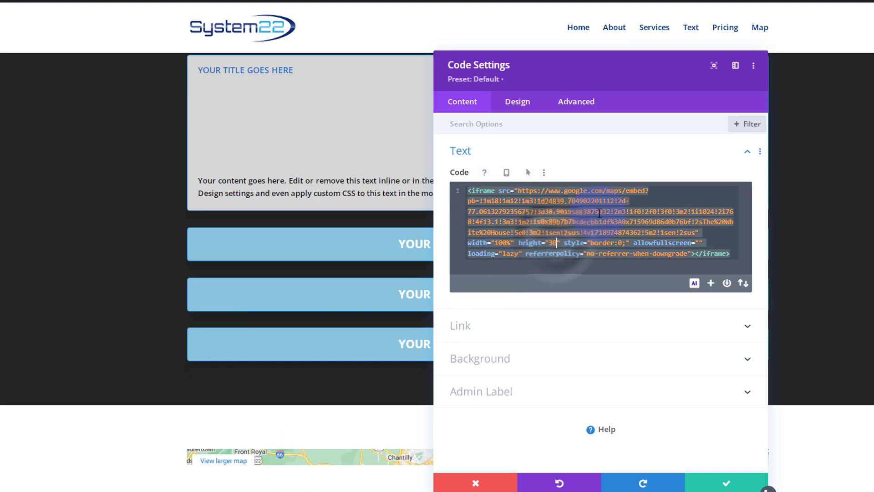
type("0")
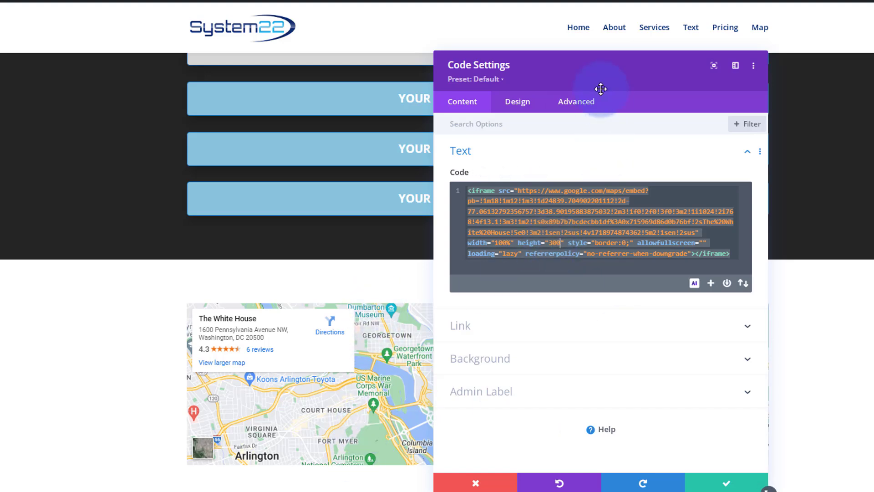
left_click_drag(601, 86, 842, 82)
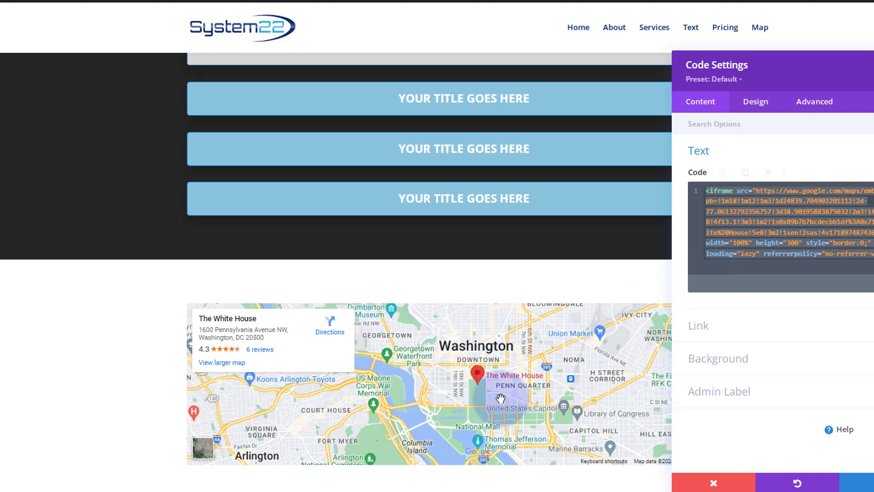
scroll(501, 398, "up", 1)
scroll(500, 398, "down", 1)
key("ctrl+minus")
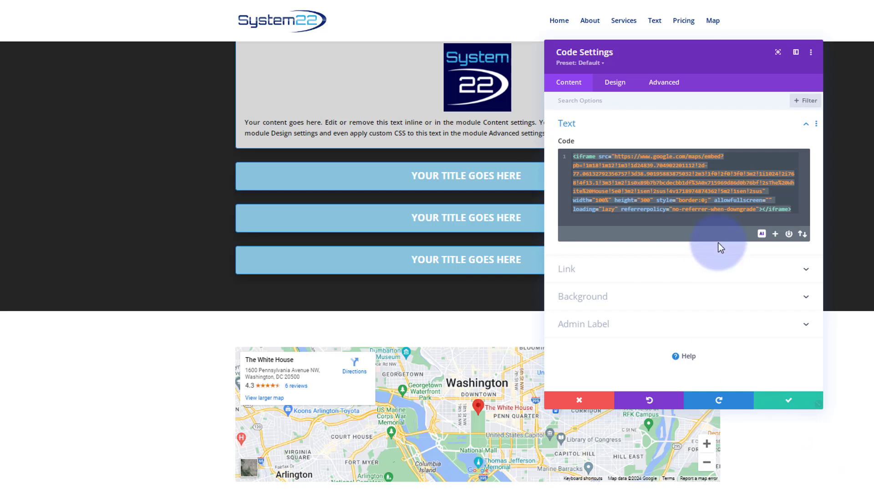
double_click(642, 199)
type("300")
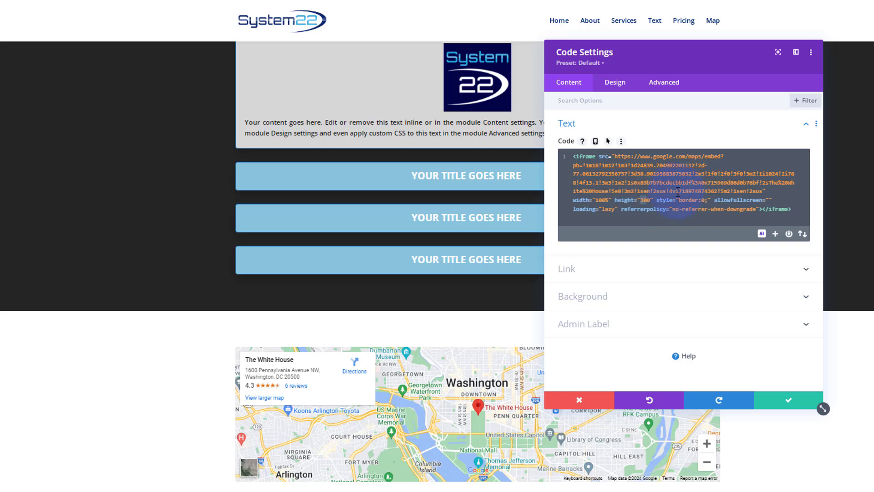
type("450")
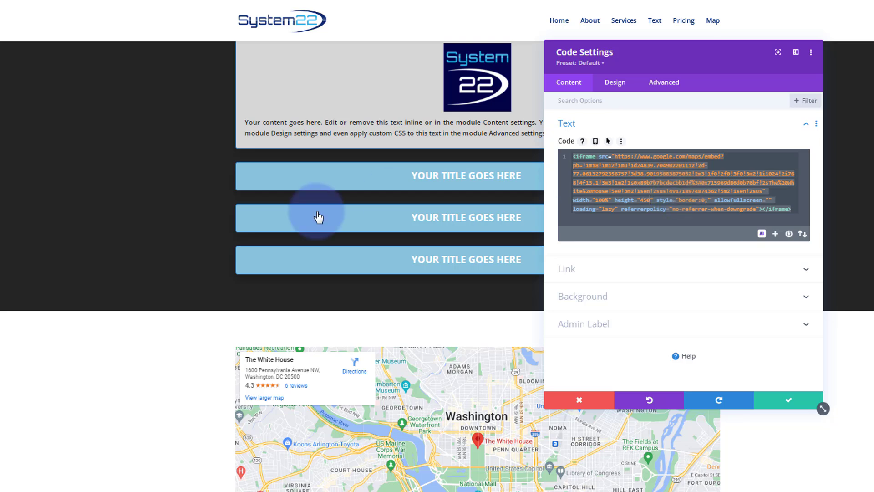
- Save the Code module's width change
left_click(797, 404)
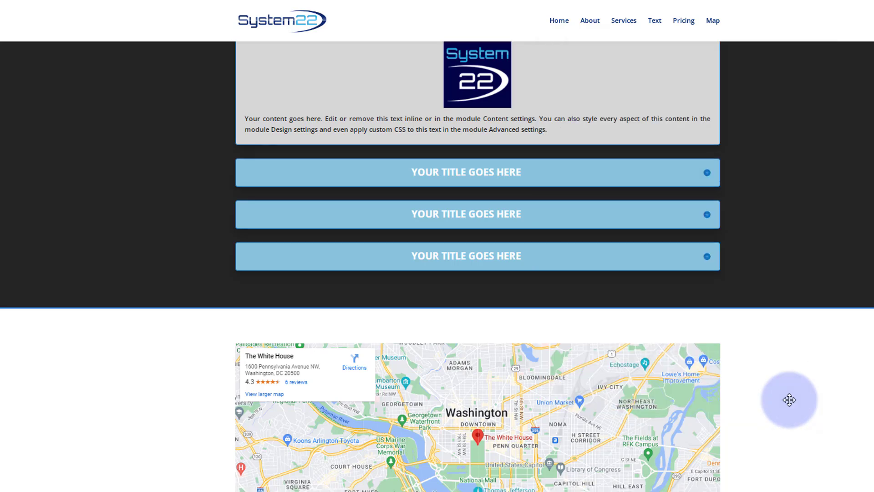
scroll(790, 399, "down", 1)
mouse_move(519, 400)
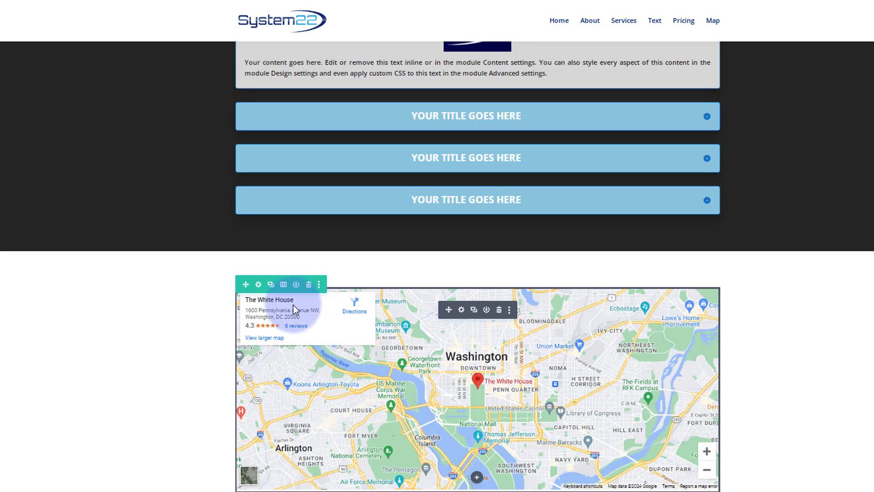
- Set the map row's Width and Max Width to 100% under Design > Sizing
left_click(258, 285)
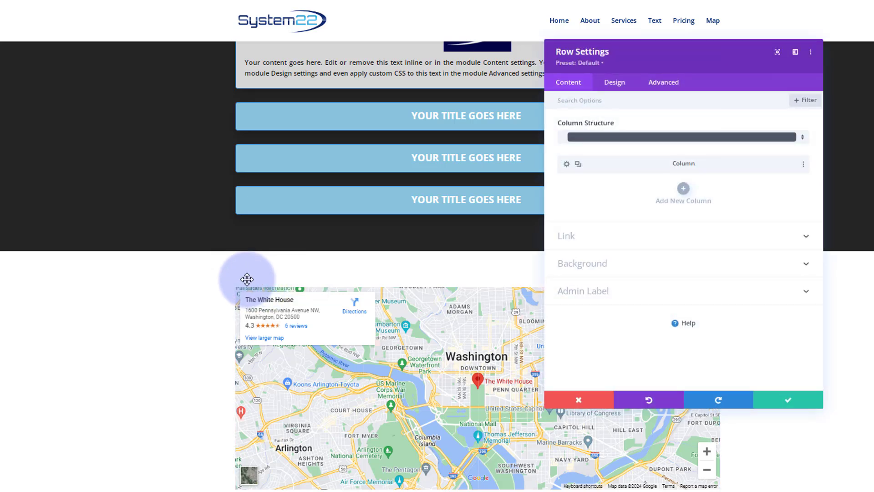
left_click(617, 85)
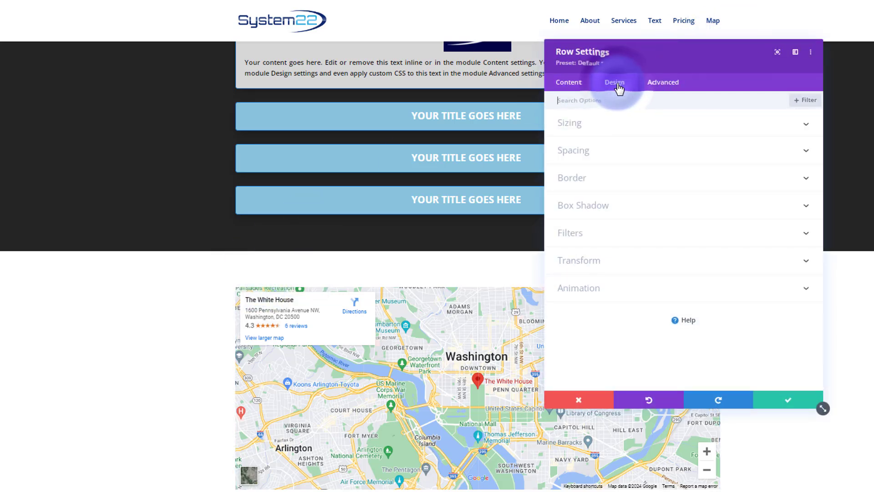
left_click(621, 132)
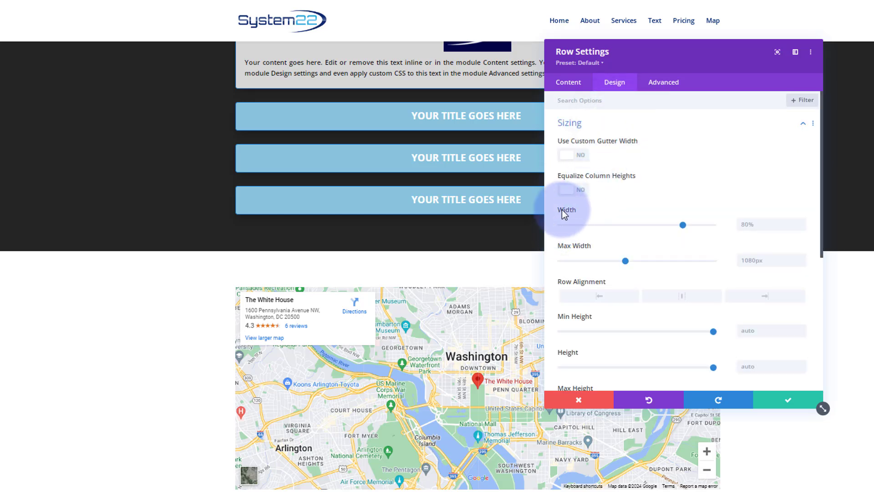
left_click(682, 225)
mouse_move(725, 232)
left_mouse_down()
mouse_move(765, 225)
mouse_move(722, 223)
left_mouse_up()
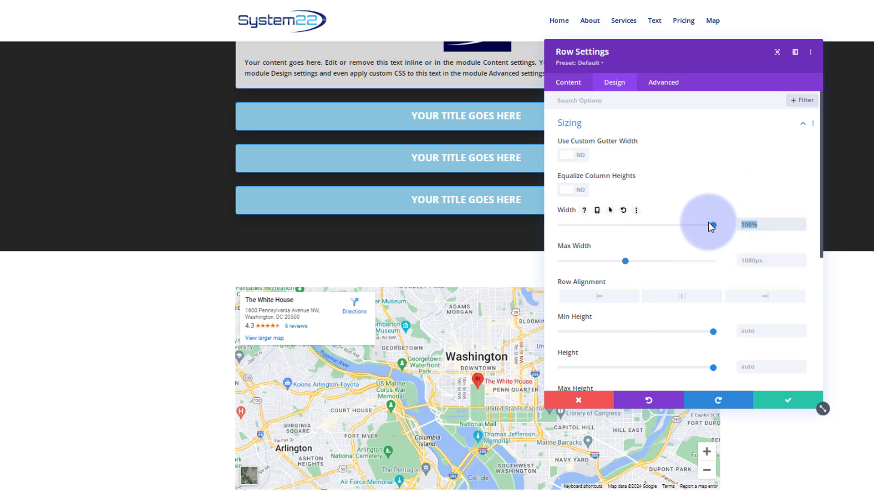
left_click(742, 261)
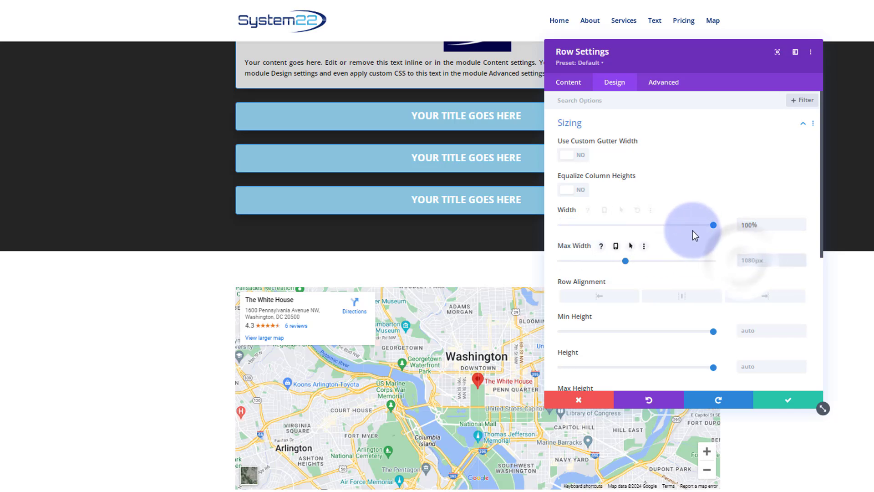
type("100%")
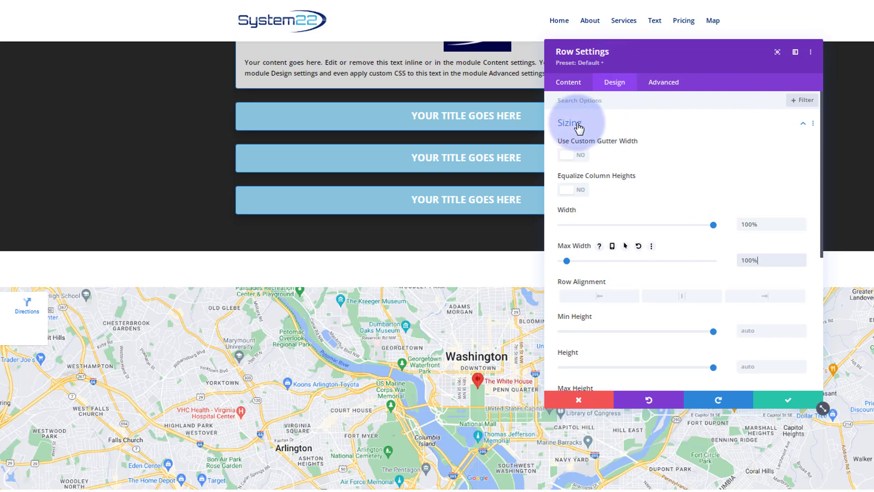
- Set the map row's Padding Top to 0px and link it so Padding Bottom is 0px too
left_click(578, 127)
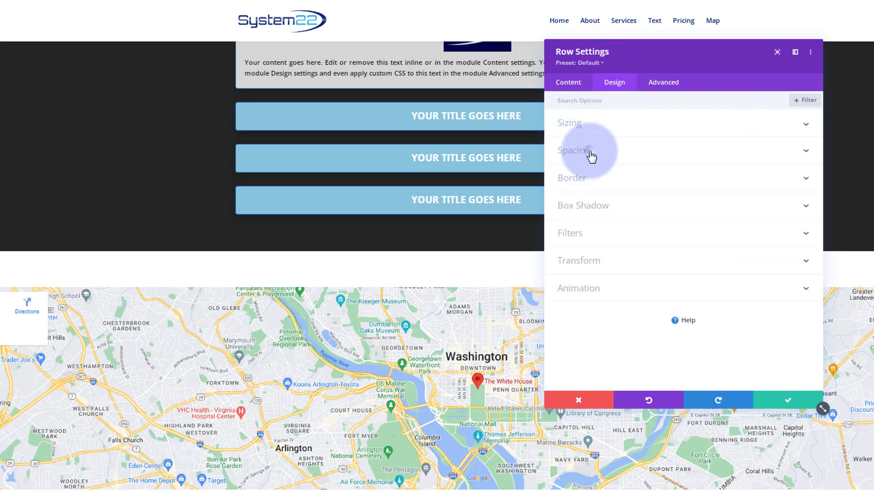
left_click(590, 156)
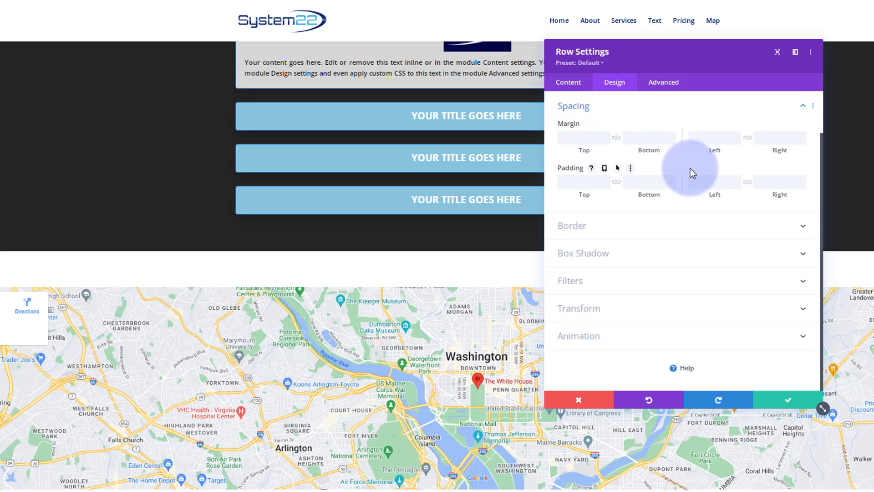
left_click(589, 179)
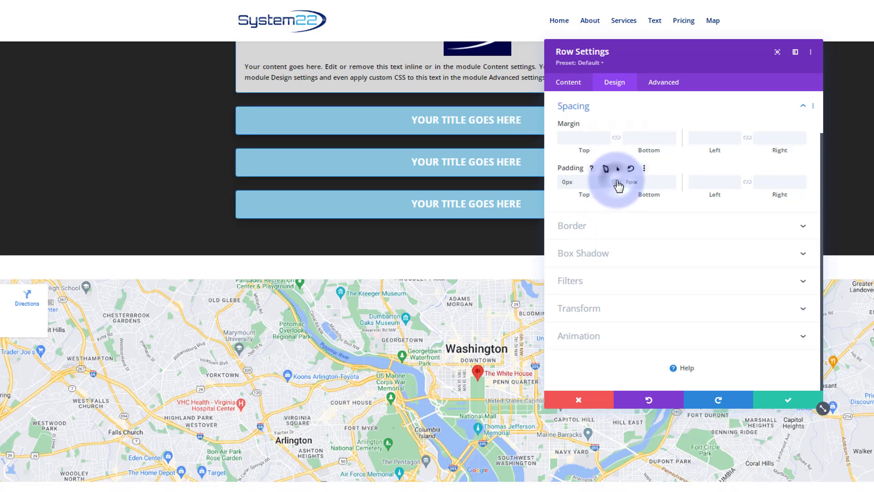
left_click(616, 182)
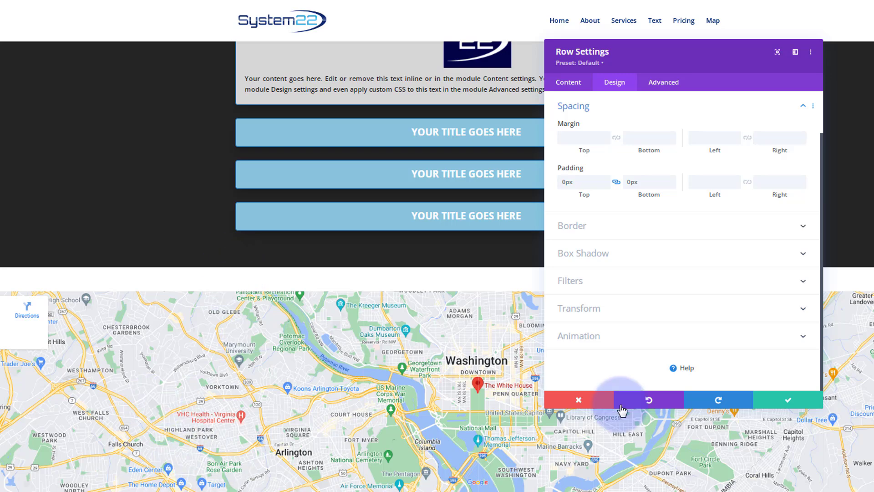
- Save the row, then give the map's section linked top and bottom padding of 0px
left_click(790, 400)
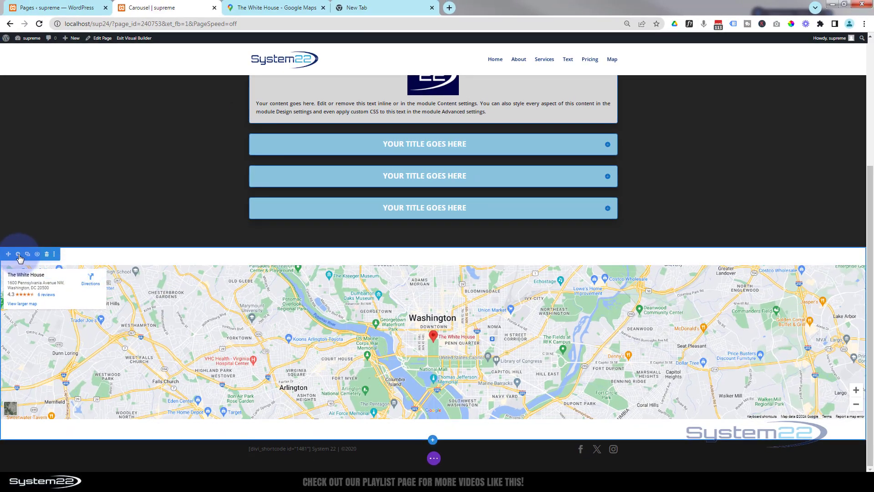
left_click(19, 255)
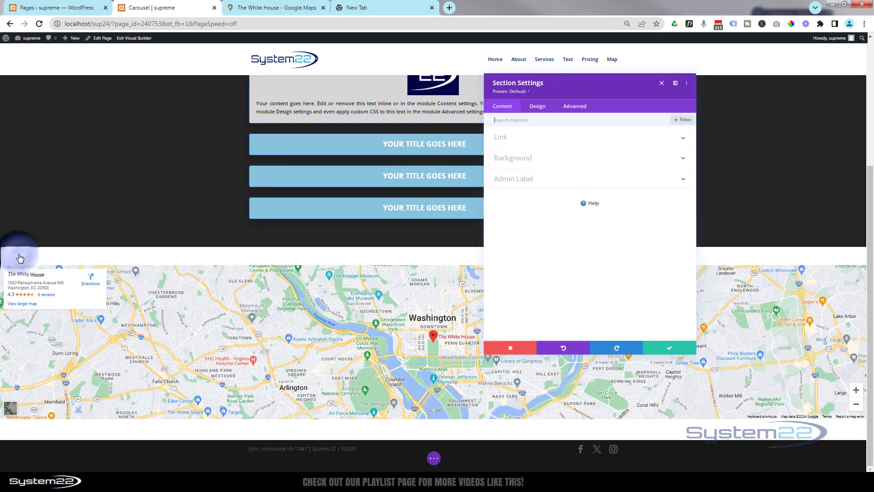
left_click(536, 107)
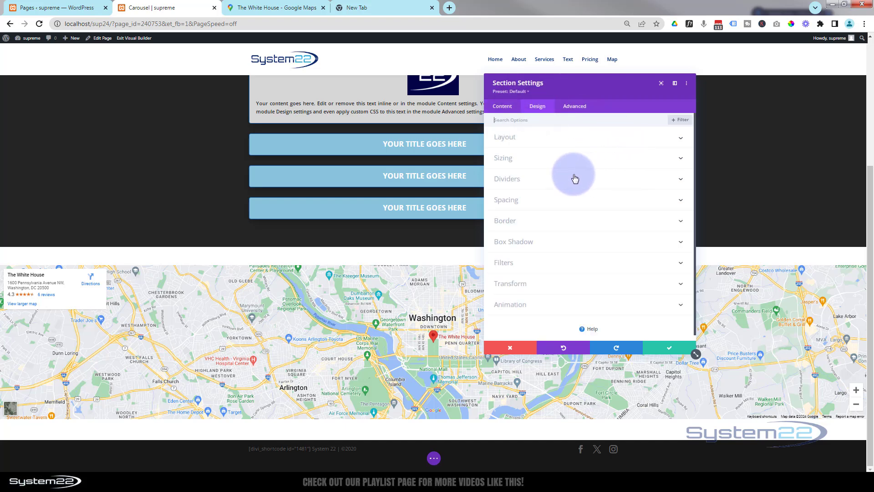
left_click(559, 201)
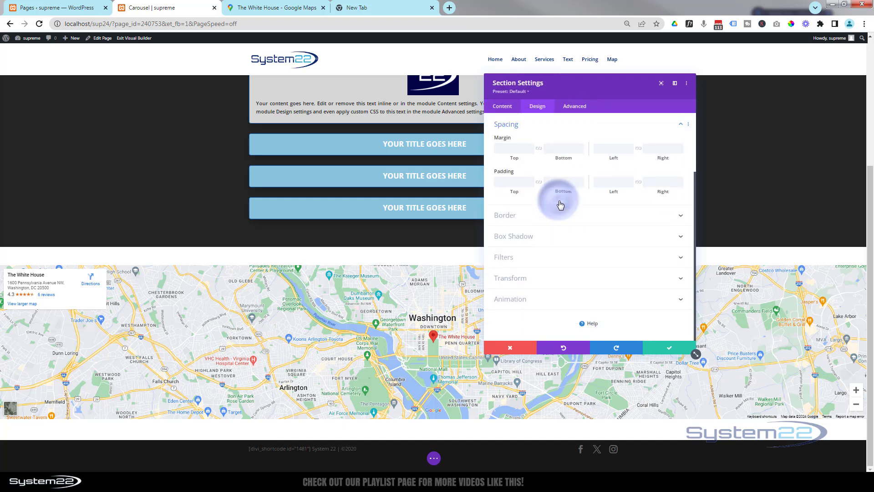
left_click(520, 188)
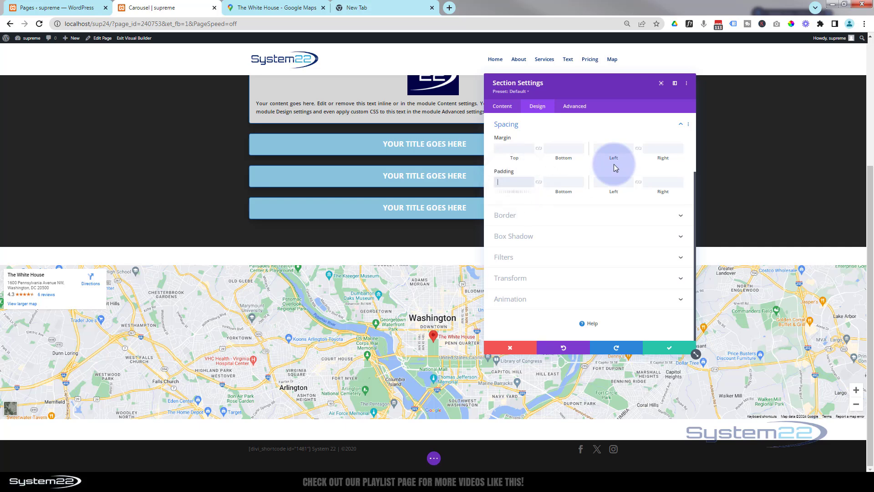
type("0")
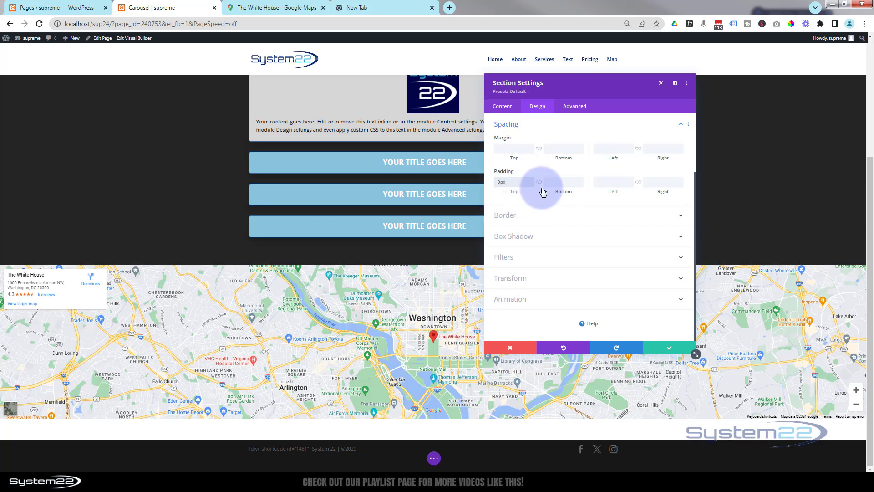
left_click(539, 183)
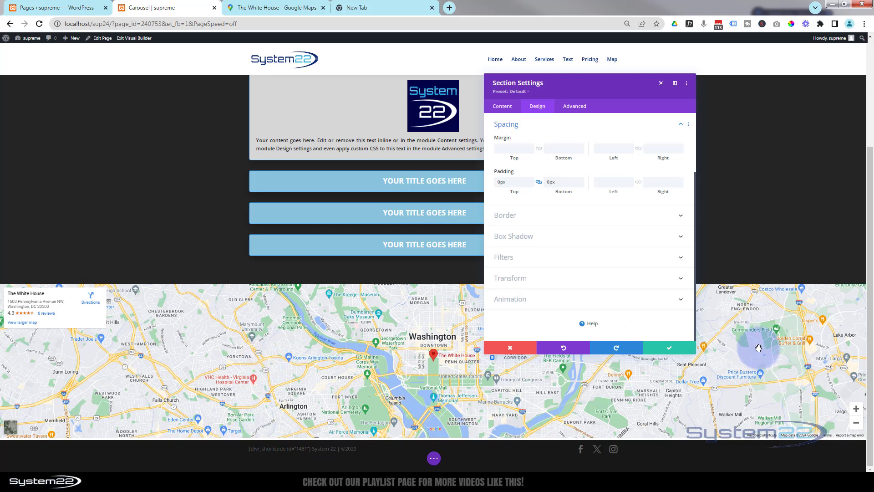
- Save the section, then give the map's Code module a dark grey #242424 background and save it
left_click(677, 352)
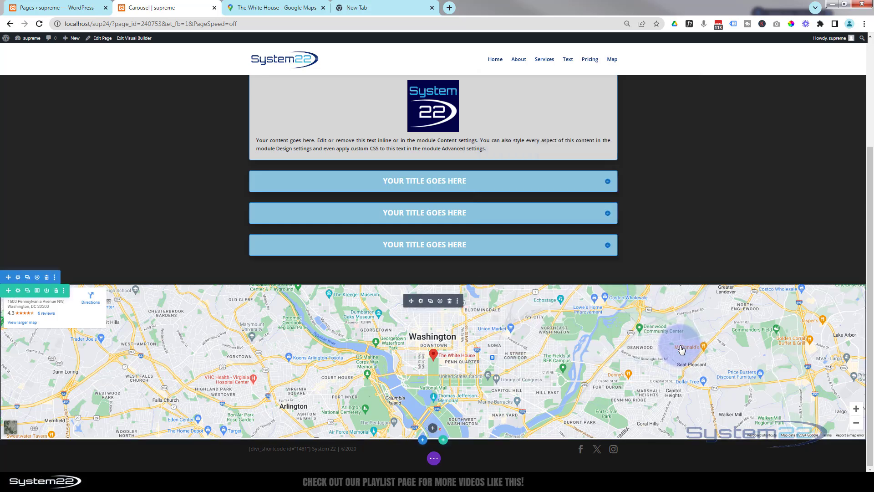
left_click(420, 302)
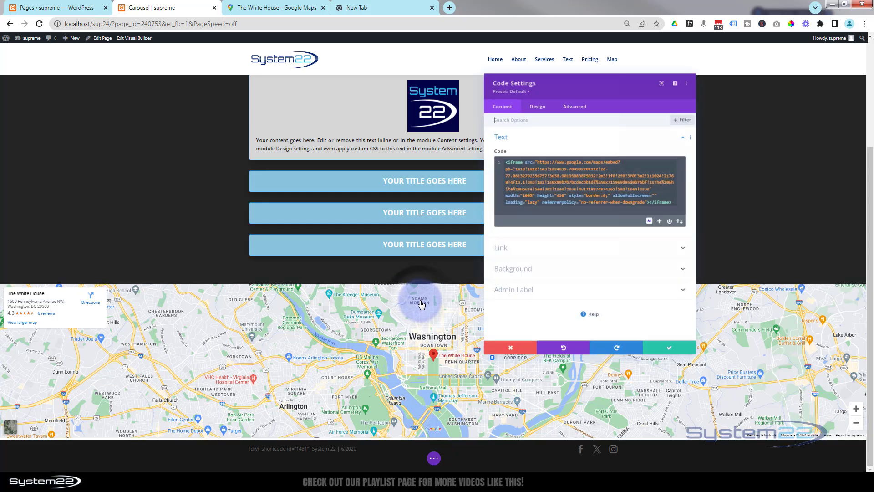
left_click(542, 271)
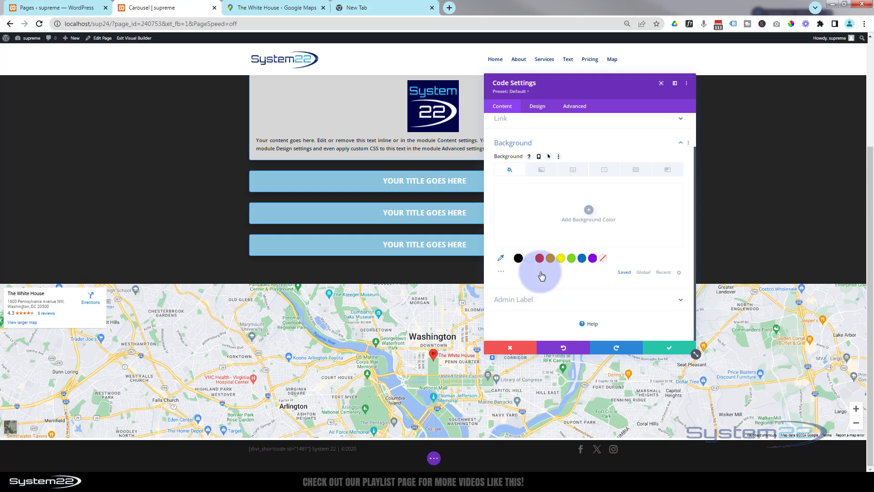
left_click(501, 273)
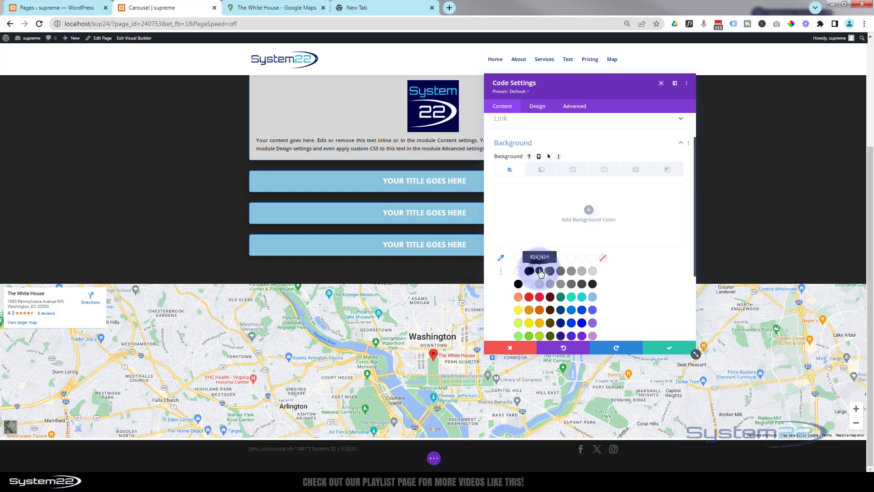
left_click(540, 272)
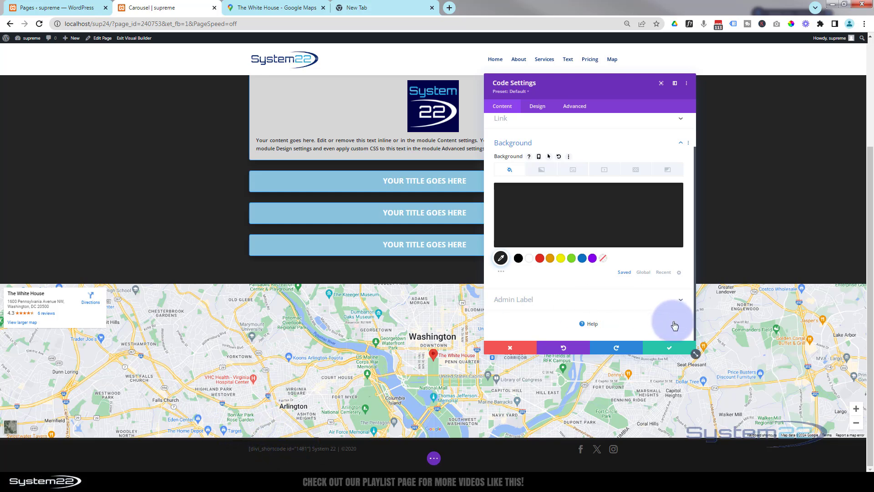
left_click(670, 348)
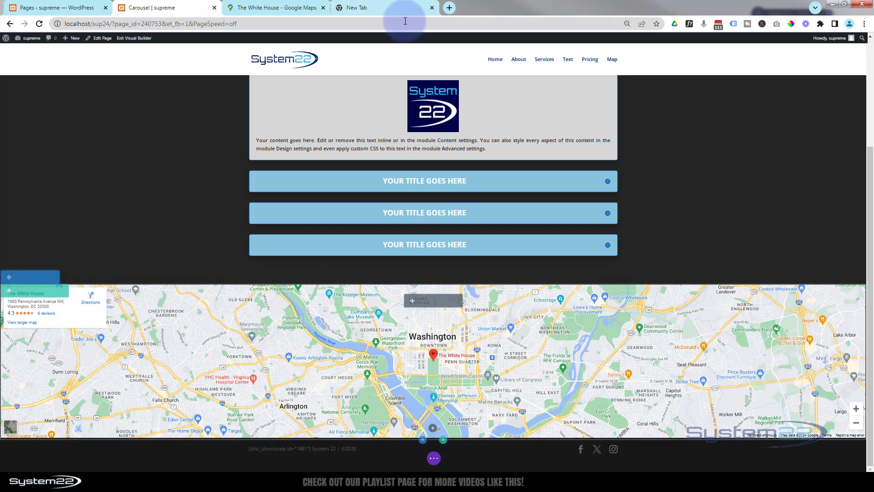
- Save the page as a draft and exit the Visual Builder
left_click(627, 24)
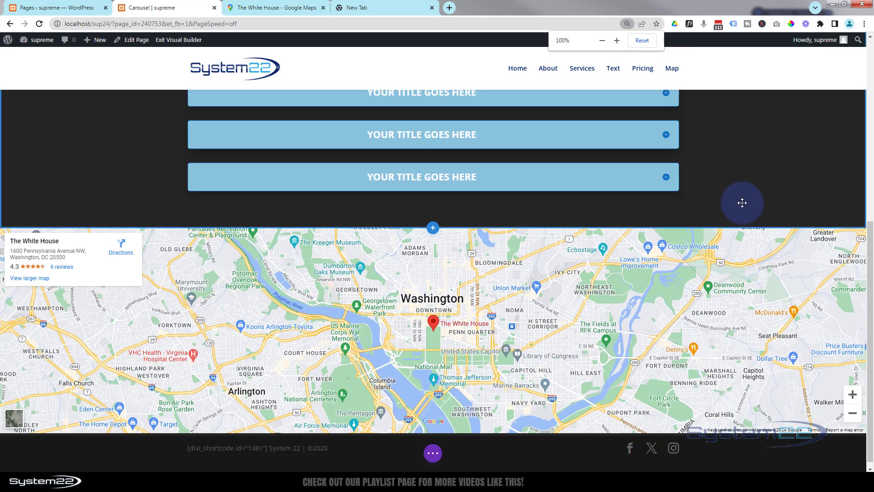
left_click(432, 457)
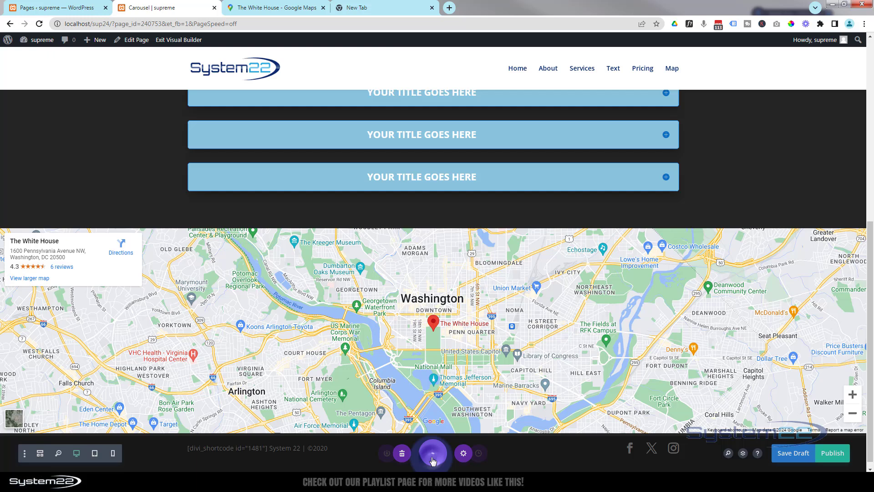
left_click(799, 457)
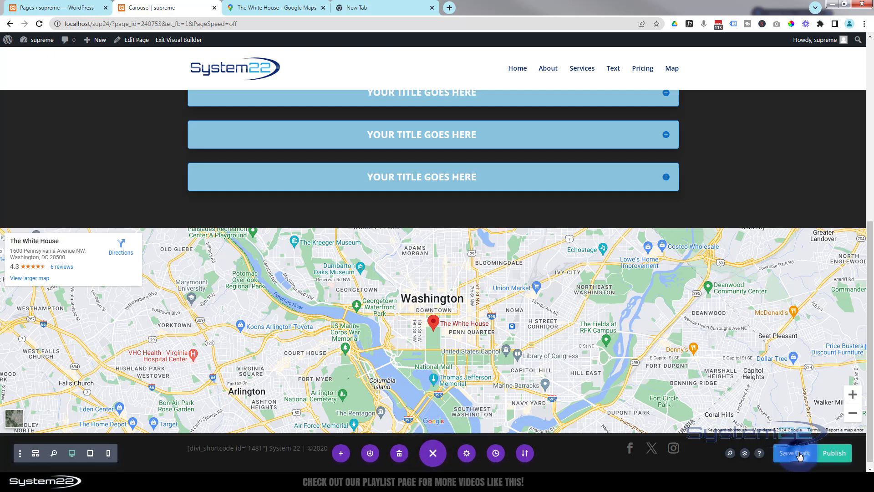
left_click(180, 41)
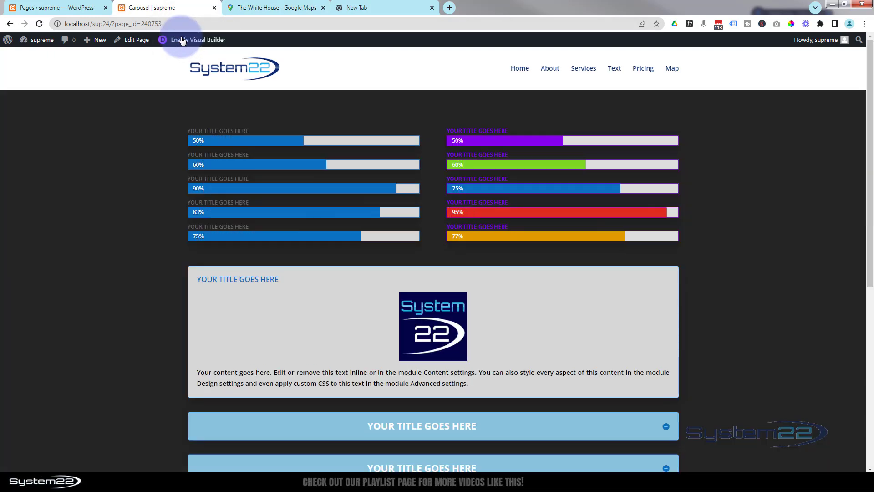
scroll(146, 163, "down", 7)
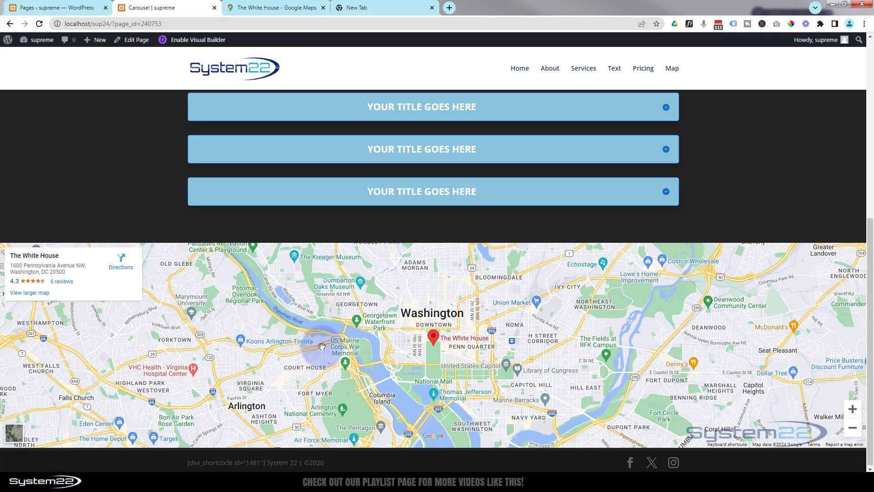
scroll(322, 346, "down", 3)
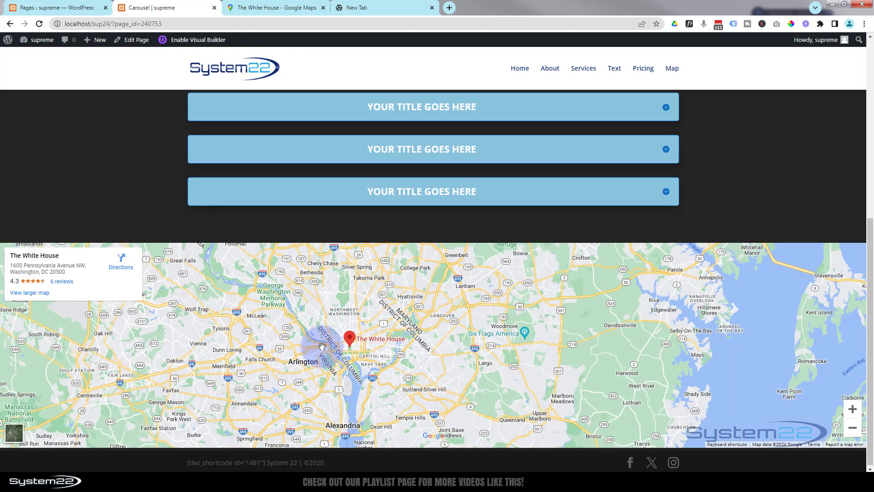
scroll(322, 346, "up", 2)
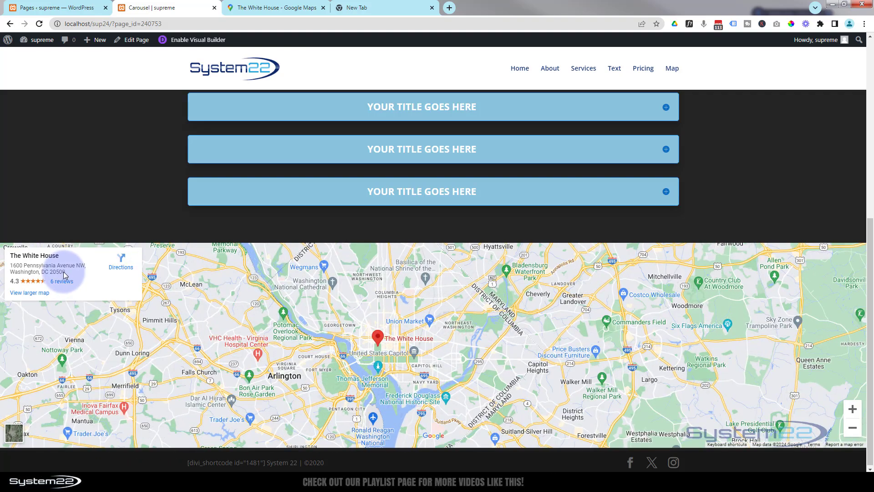
scroll(386, 309, "up", 2)
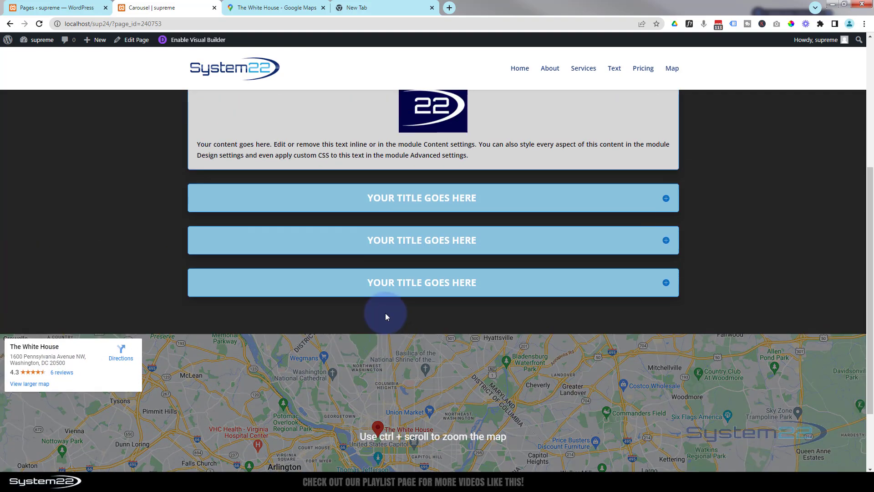
scroll(385, 312, "down", 2)
left_click_drag(385, 312, 421, 318)
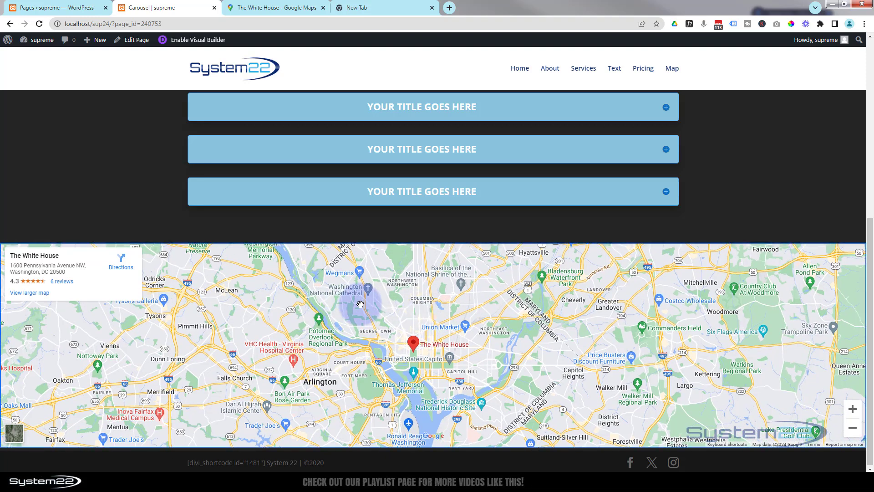
scroll(250, 302, "up", 5)
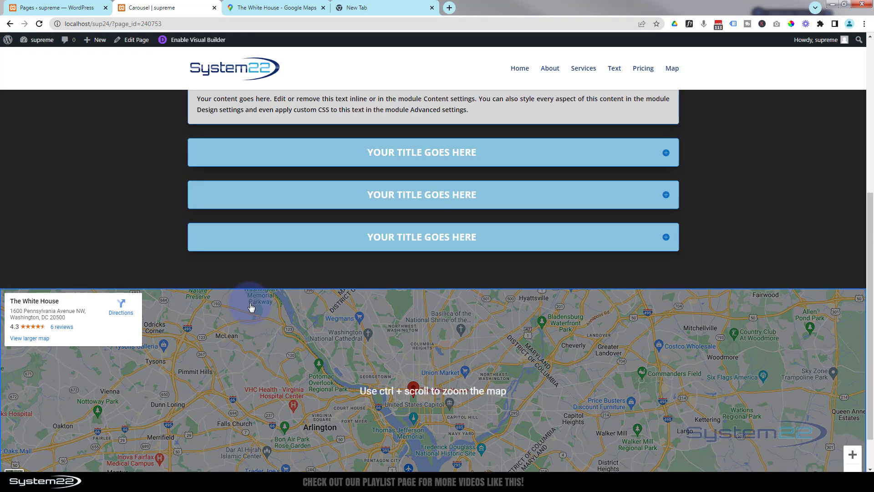
scroll(119, 253, "up", 2)
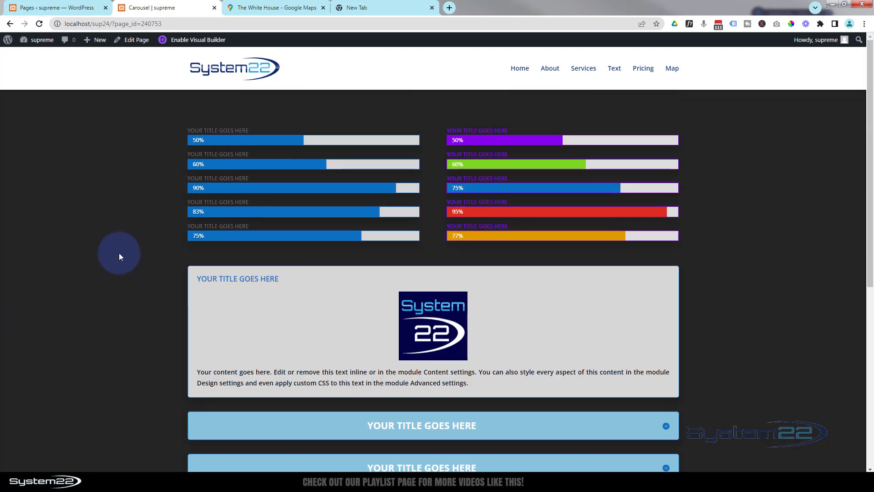
scroll(119, 253, "down", 7)
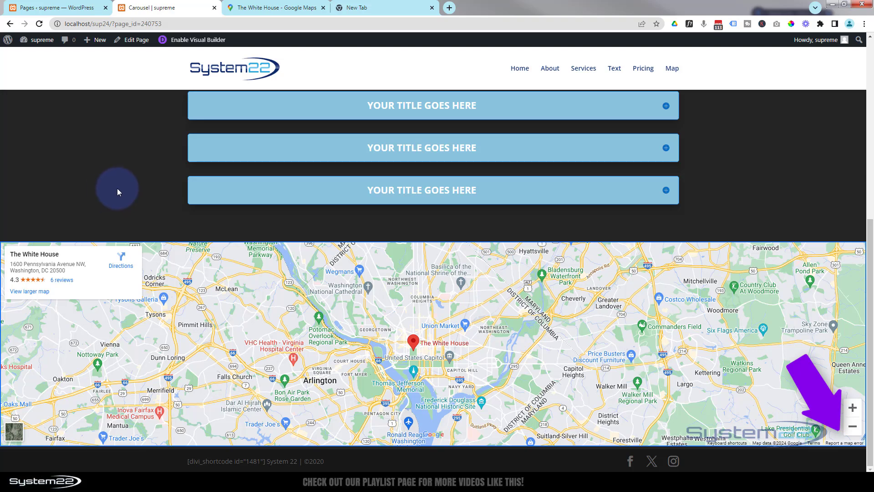
scroll(395, 320, "down", 1)
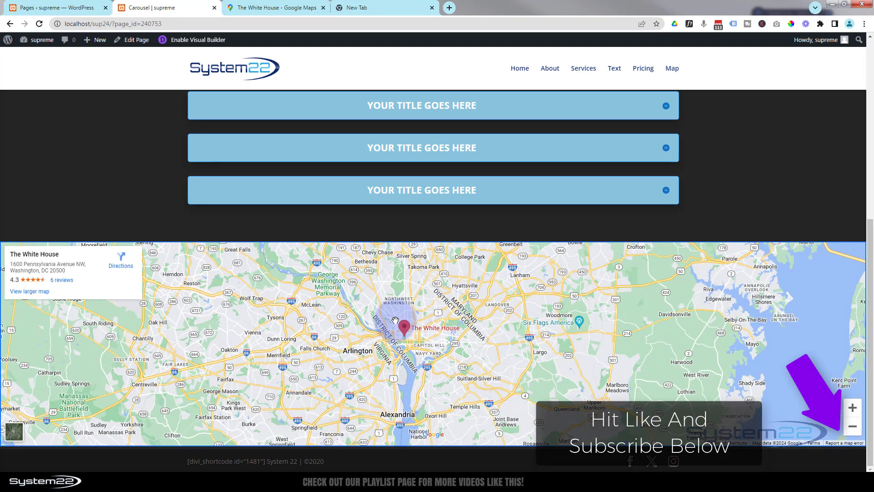
scroll(396, 319, "down", 2)
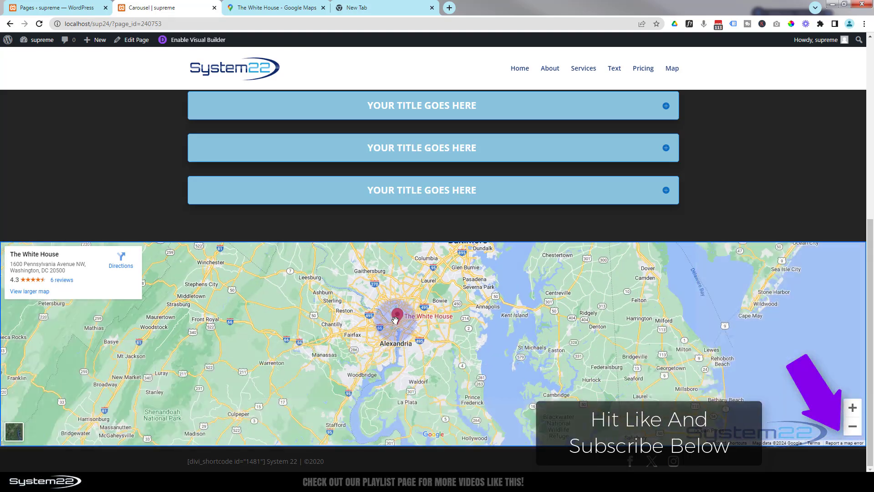
scroll(395, 319, "up", 3)
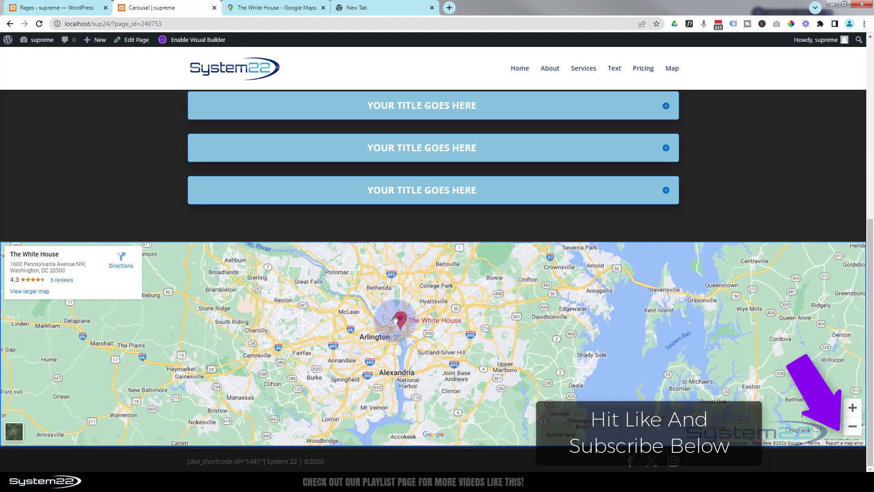